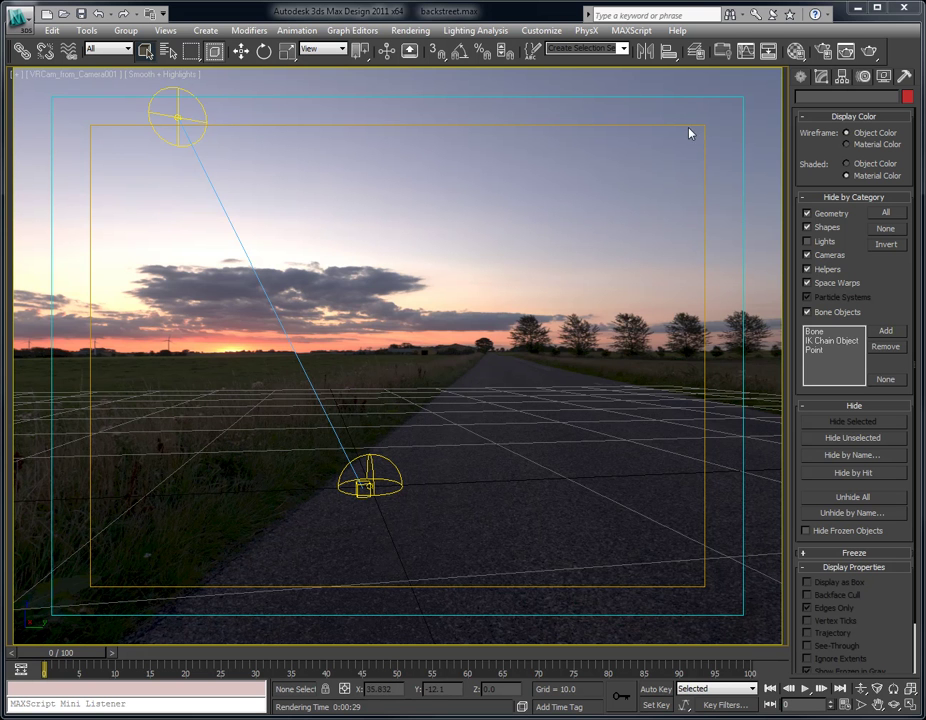
# - Open the Material Editor on VRayHDRI Map #400 and select the VRaySun light
pyautogui.click(796, 50)
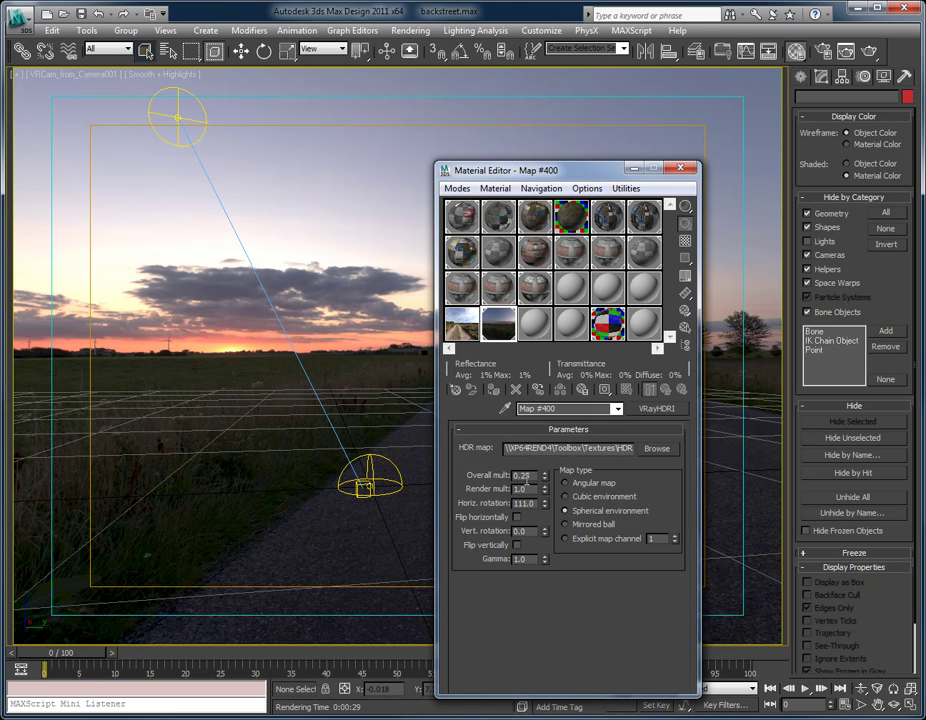
pyautogui.click(172, 117)
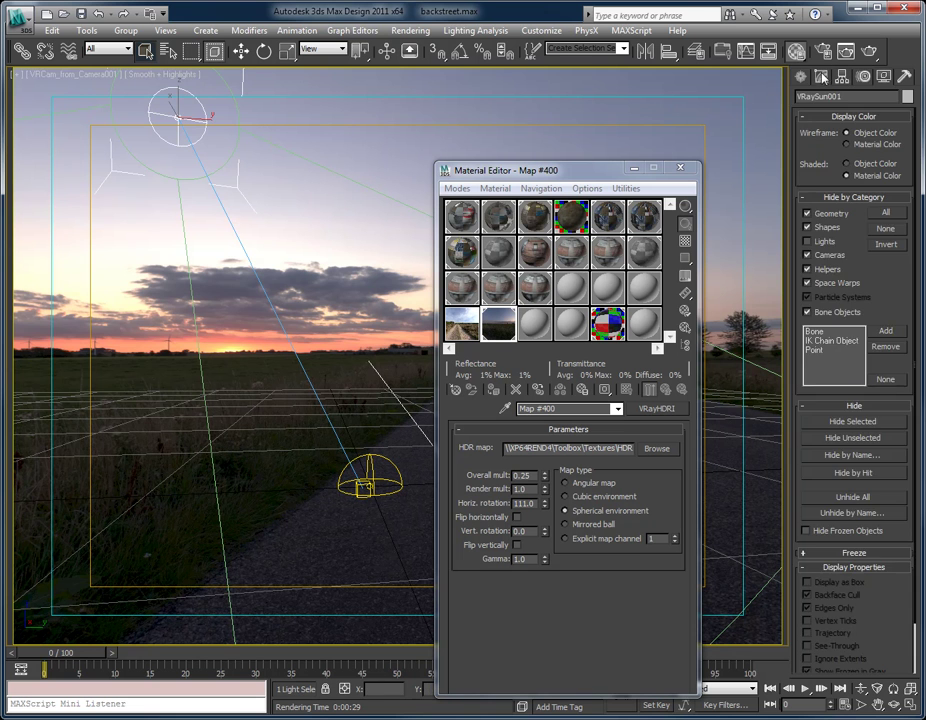
# - Disable the VRaySun and move it down toward the horizon
pyautogui.click(821, 76)
pyautogui.click(903, 354)
pyautogui.click(241, 51)
pyautogui.moveTo(180, 116); pyautogui.dragTo(236, 347)
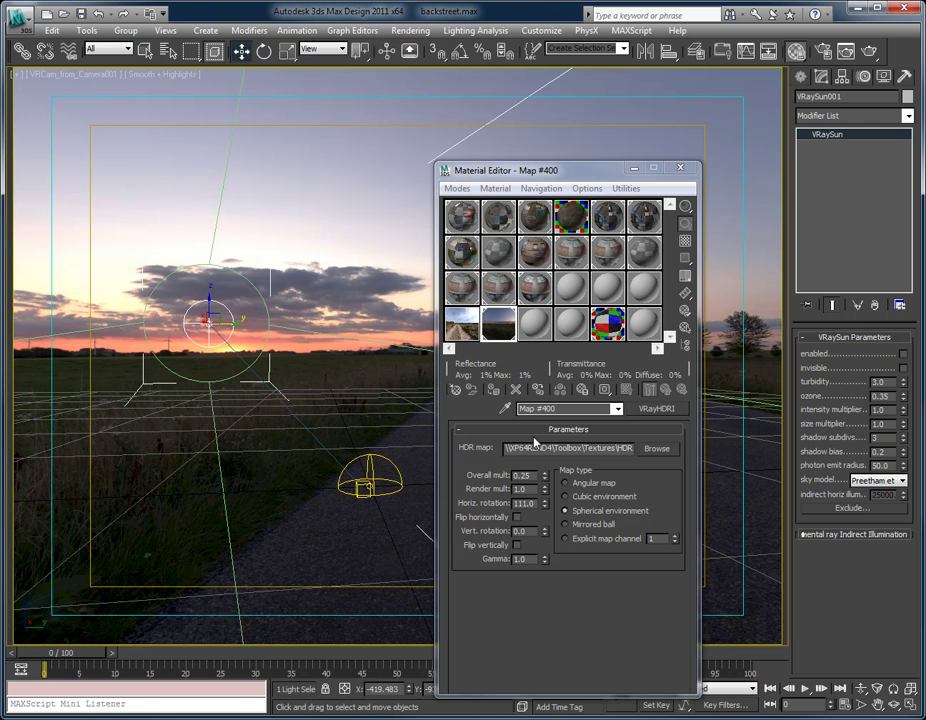
# - Raise the VRayHDRI sky's overall multiplier to 1.0
pyautogui.moveTo(538, 475); pyautogui.dragTo(499, 478)
pyautogui.write('1')
pyautogui.press('Return')
pyautogui.click(410, 30)
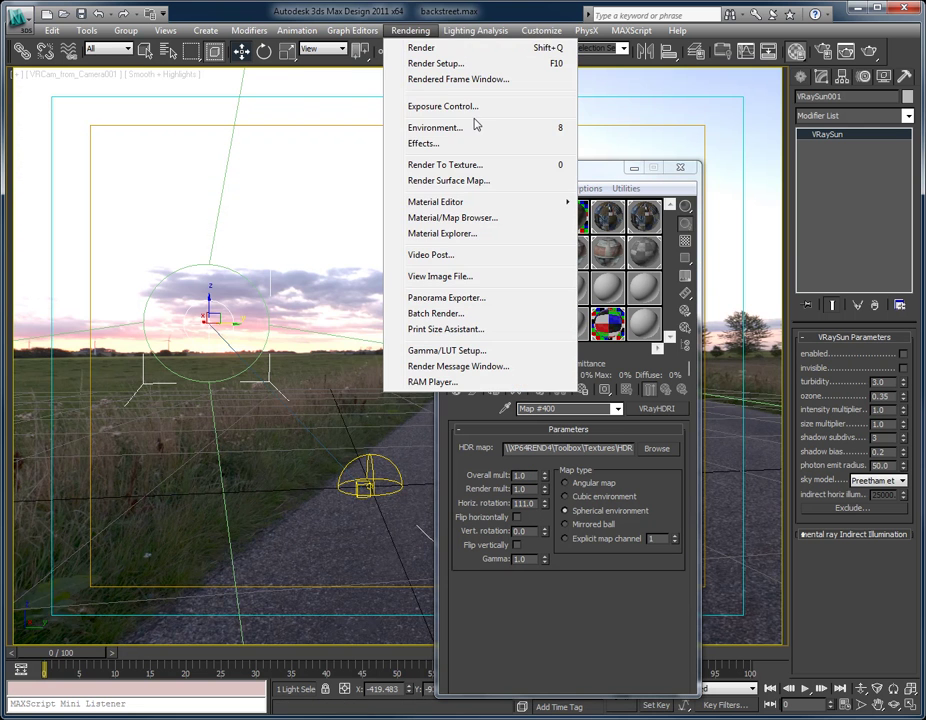
# - Clear the scene's environment map to None
pyautogui.click(459, 130)
pyautogui.rightClick(317, 211)
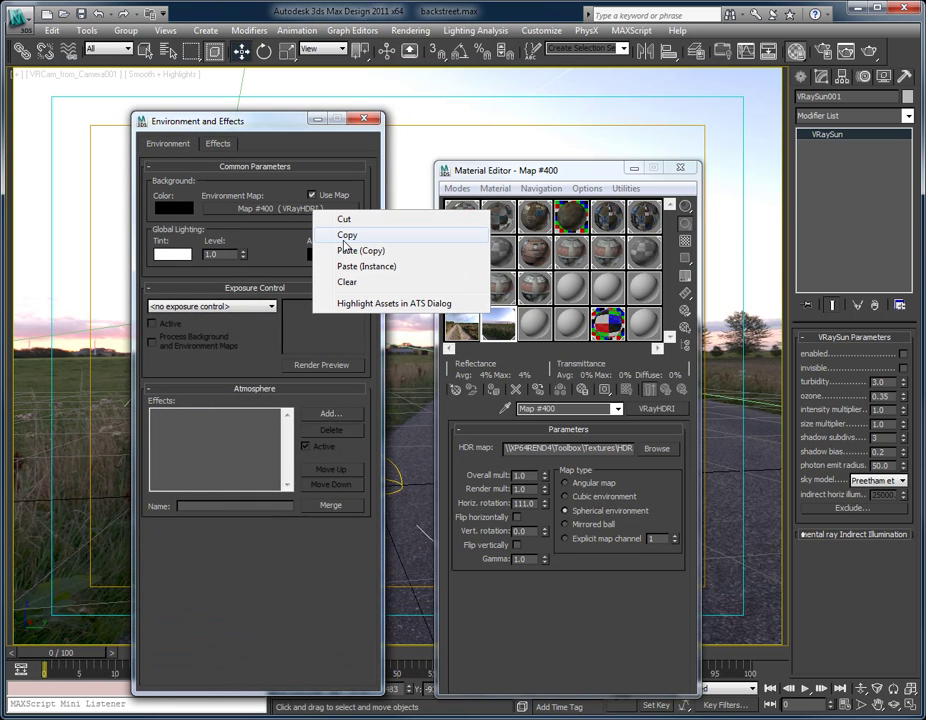
pyautogui.click(348, 281)
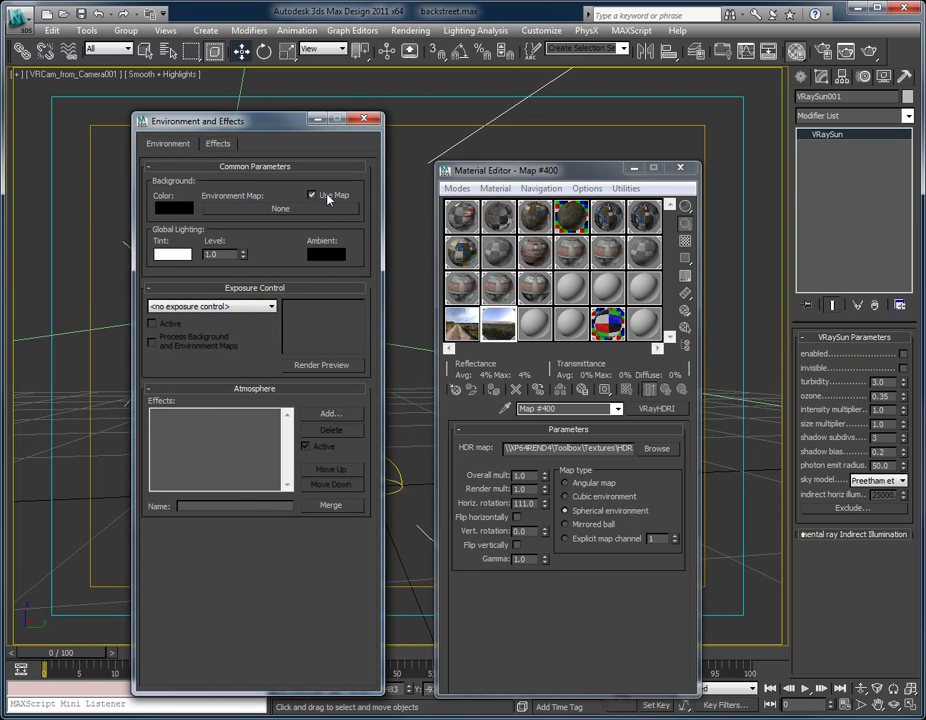
# - Close the Environment and Material Editor windows, deselect the sun, and render the camera view
pyautogui.click(365, 119)
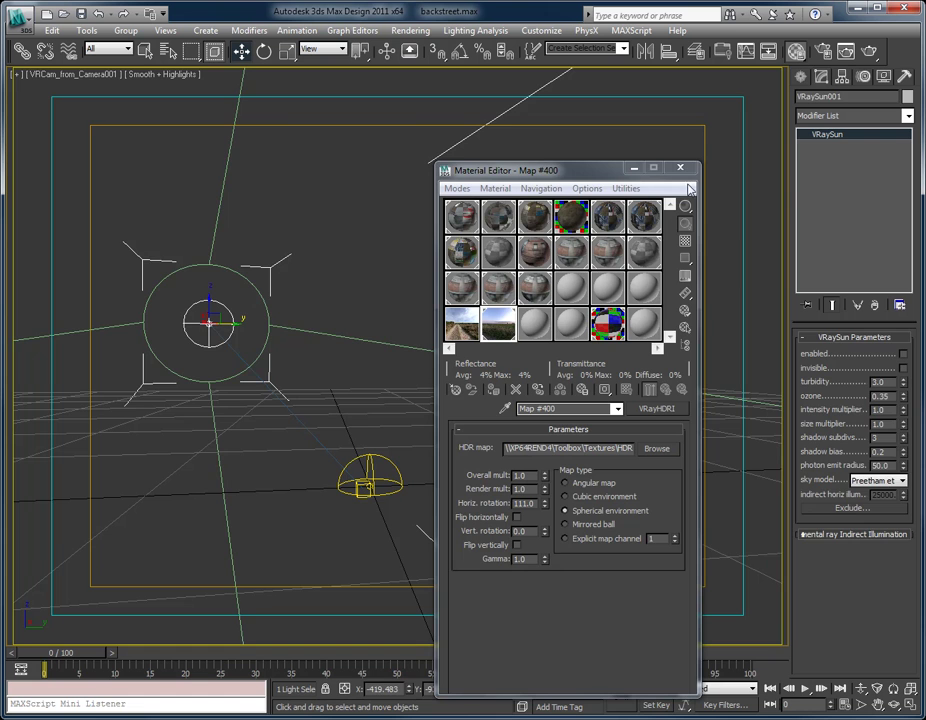
pyautogui.click(496, 114)
pyautogui.click(680, 168)
pyautogui.hotkey('shift', 'q')
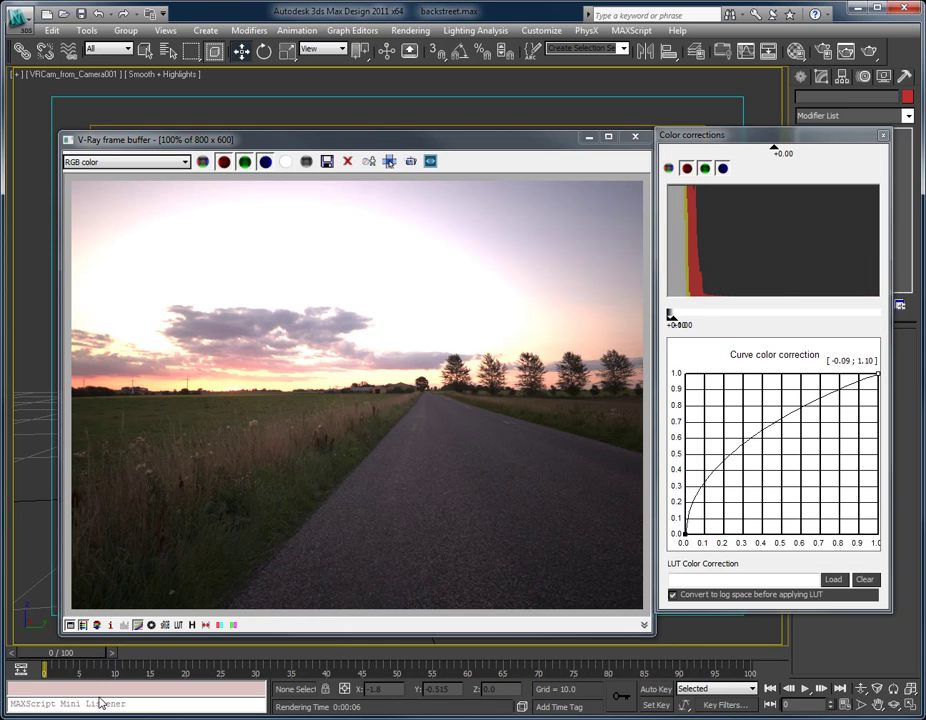
# - Check pixel info on the washed-out sunset render, then minimize the V-Ray frame buffer
pyautogui.moveTo(398, 142); pyautogui.dragTo(438, 131)
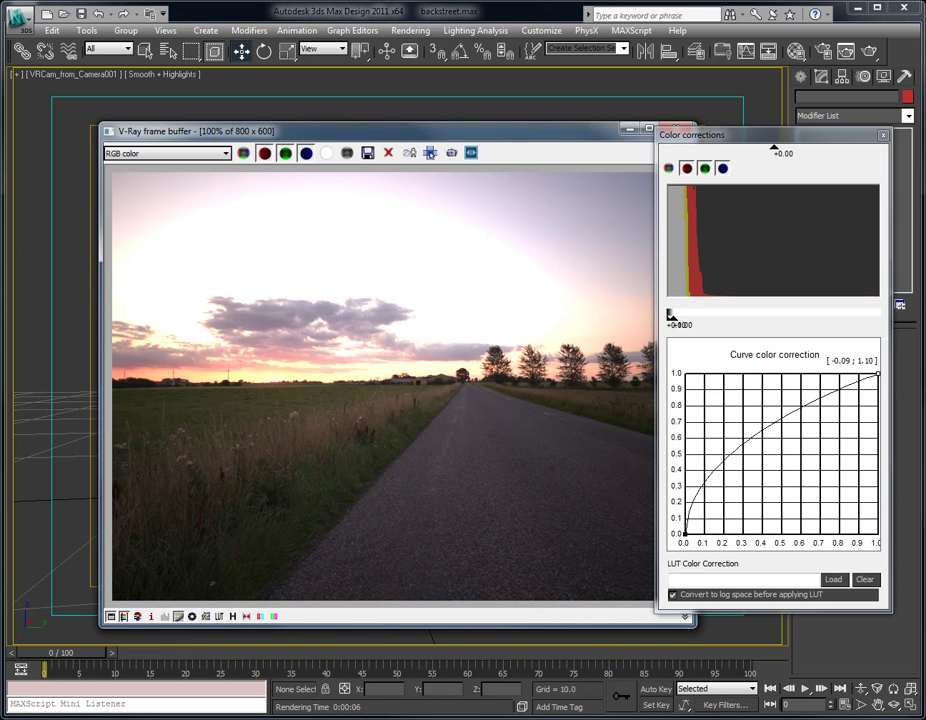
pyautogui.rightClick(328, 241)
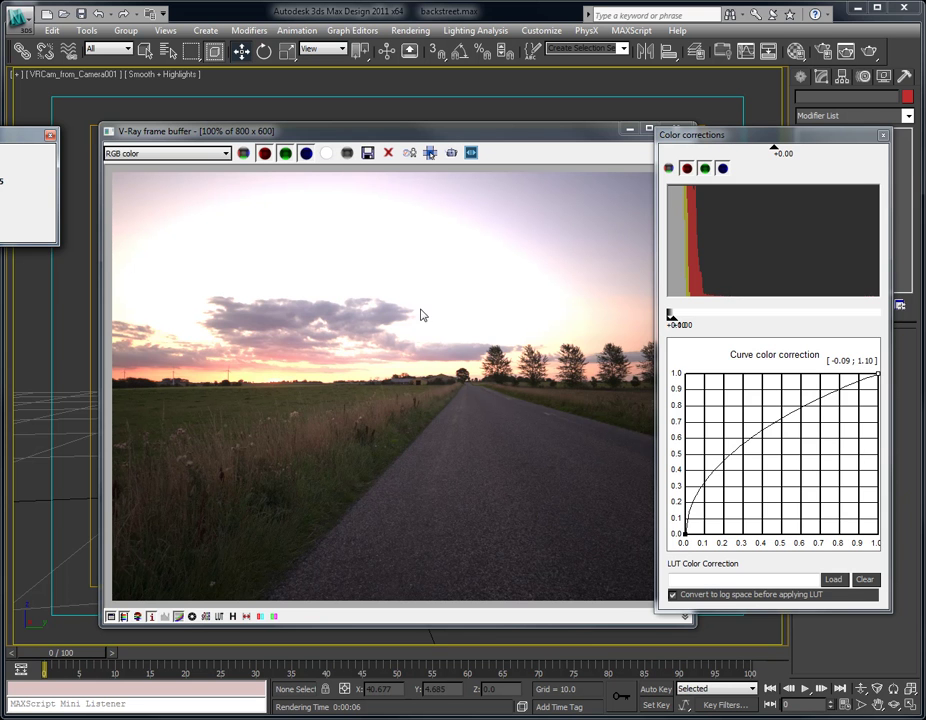
pyautogui.moveTo(618, 135); pyautogui.dragTo(520, 142)
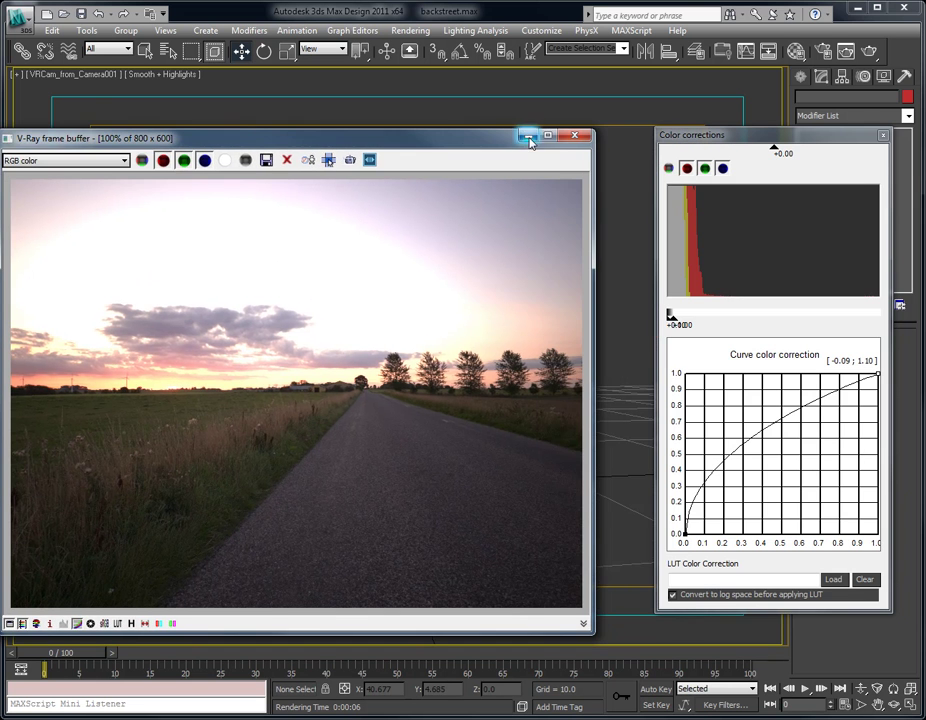
pyautogui.click(528, 136)
# - Select VRCam_from_Camera001 from the scene list and set its f-number to 16
pyautogui.press('h')
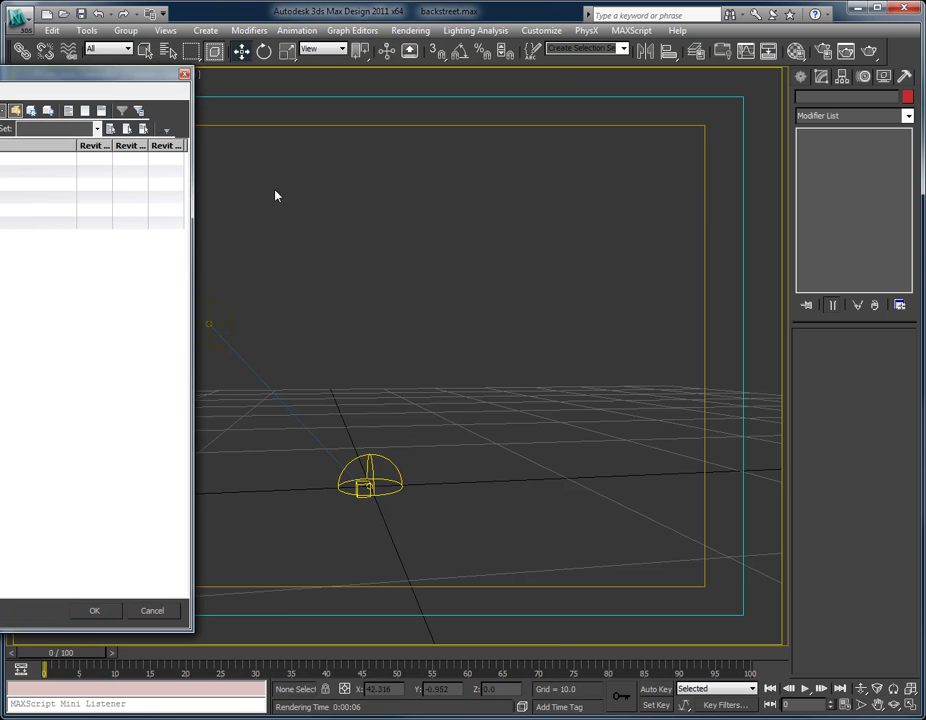
pyautogui.moveTo(103, 78); pyautogui.dragTo(469, 84)
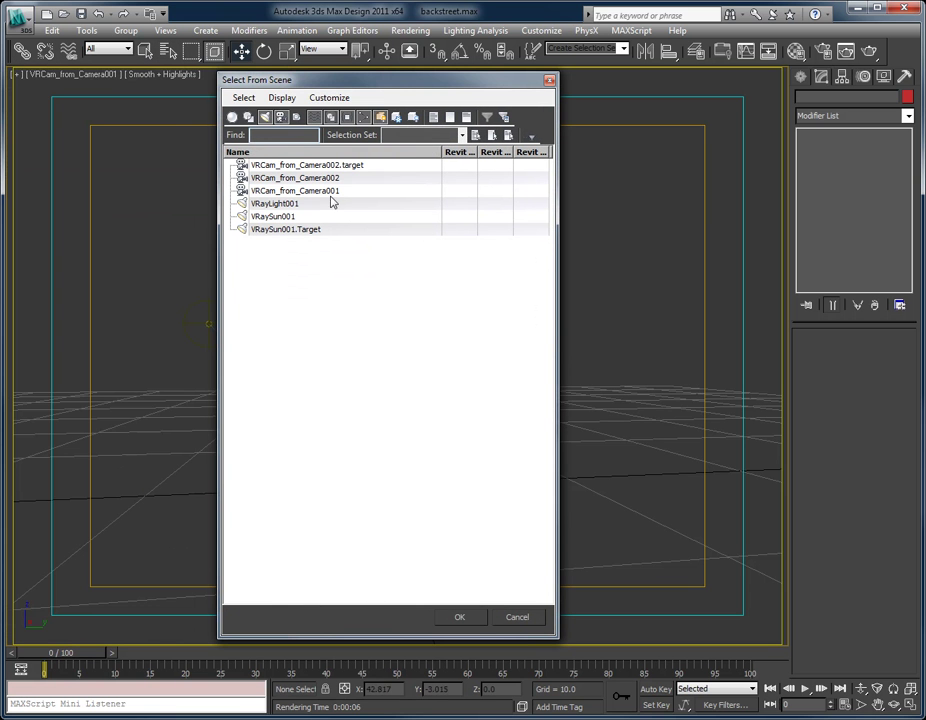
pyautogui.click(326, 191)
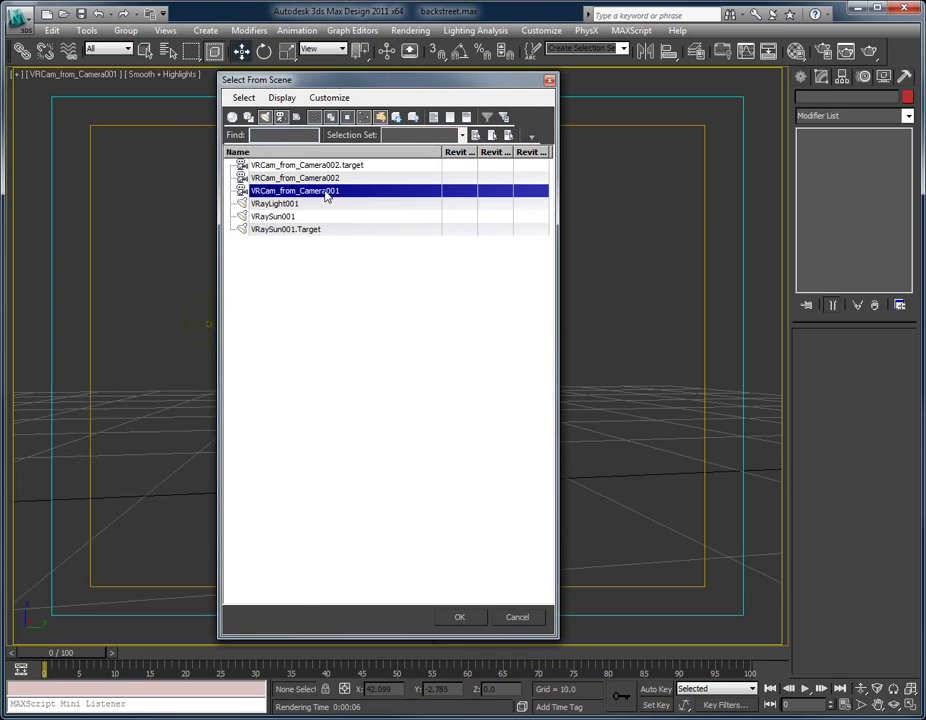
pyautogui.click(458, 617)
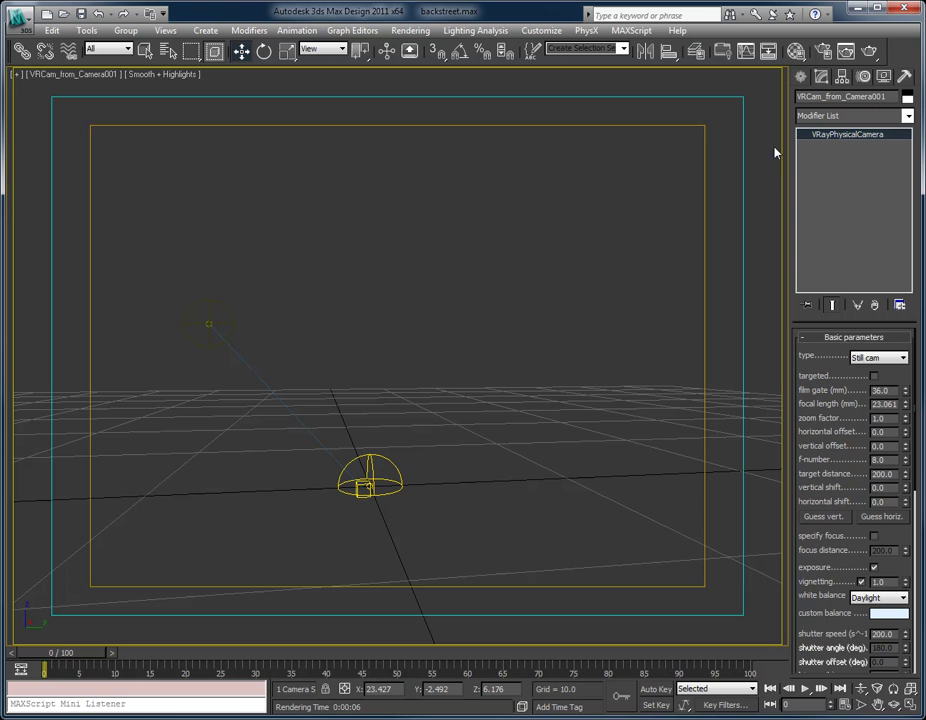
pyautogui.doubleClick(885, 460)
pyautogui.write('16')
# - Re-render at f-number 16, close the frame buffer, and show the Display panel
pyautogui.click(879, 58)
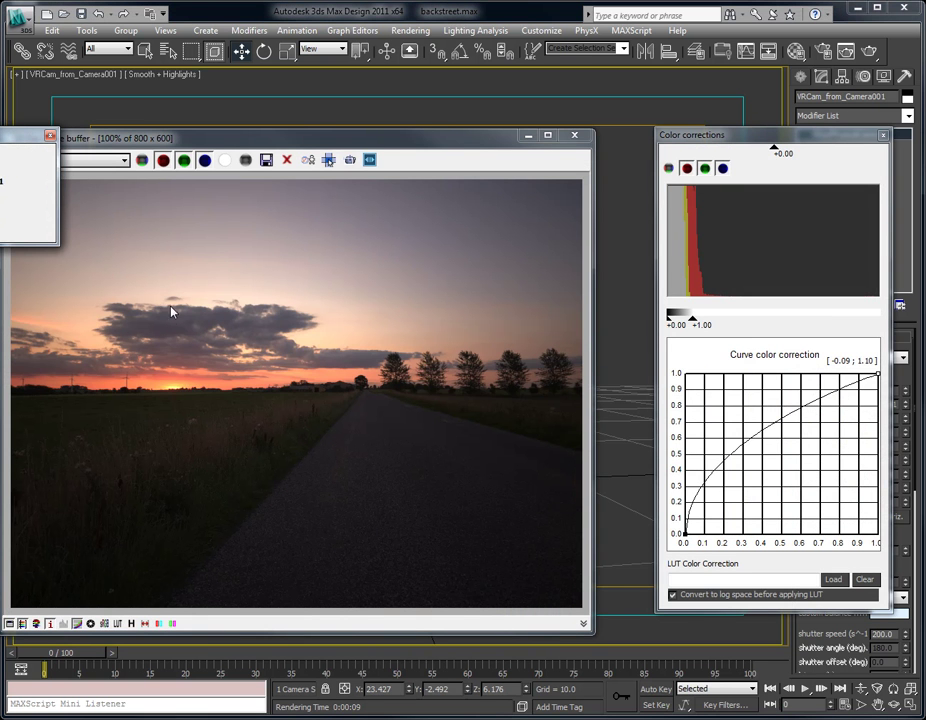
pyautogui.click(574, 134)
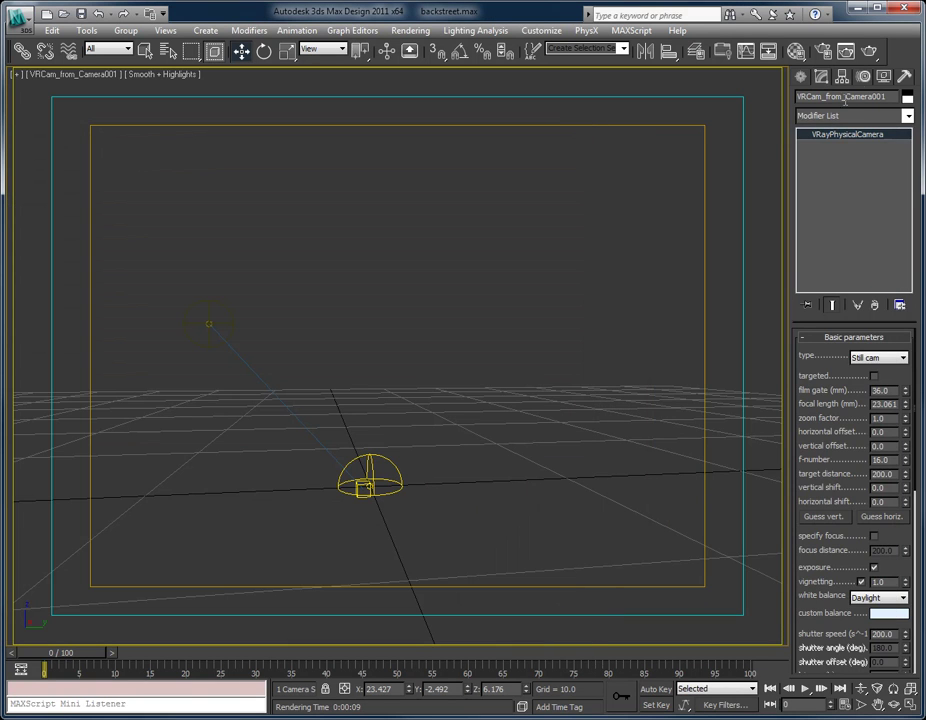
pyautogui.click(883, 76)
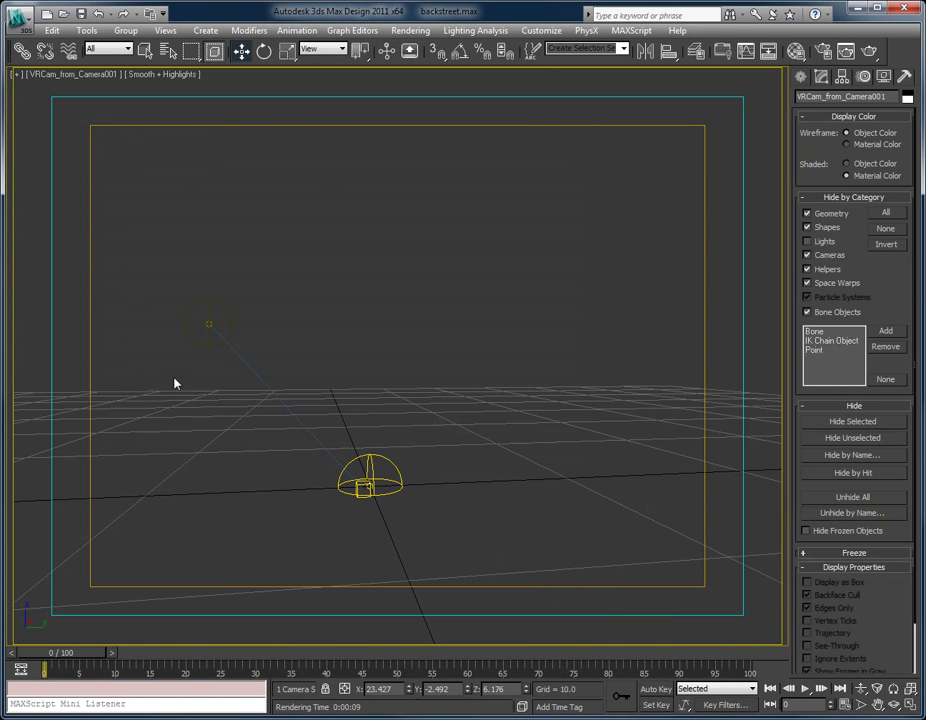
# - Unhide all object categories, render the alley against the sunset sky, and close the render
pyautogui.click(885, 228)
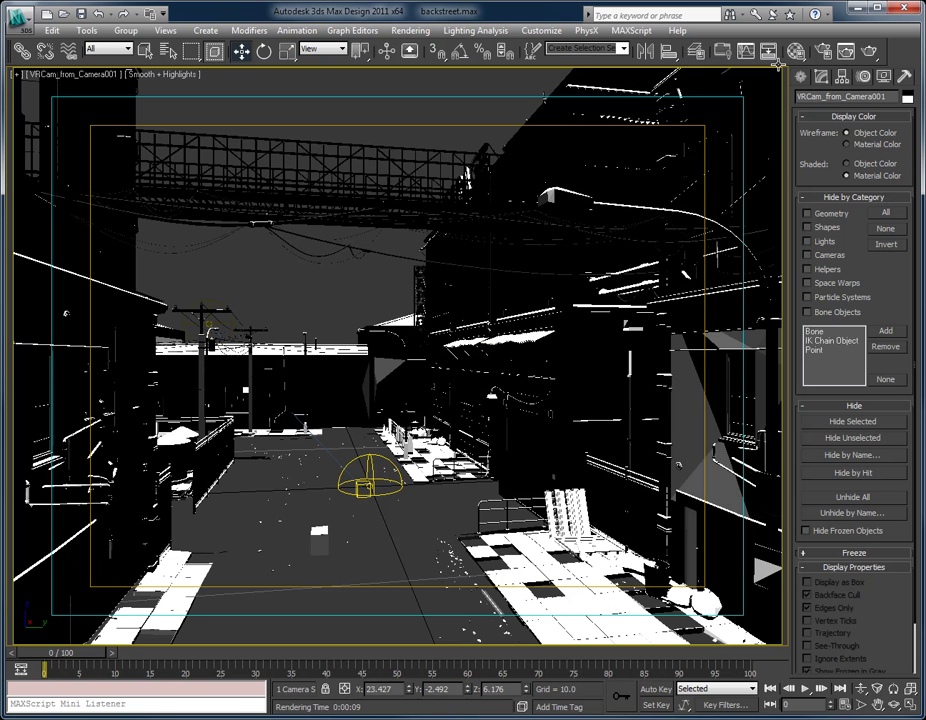
pyautogui.click(869, 51)
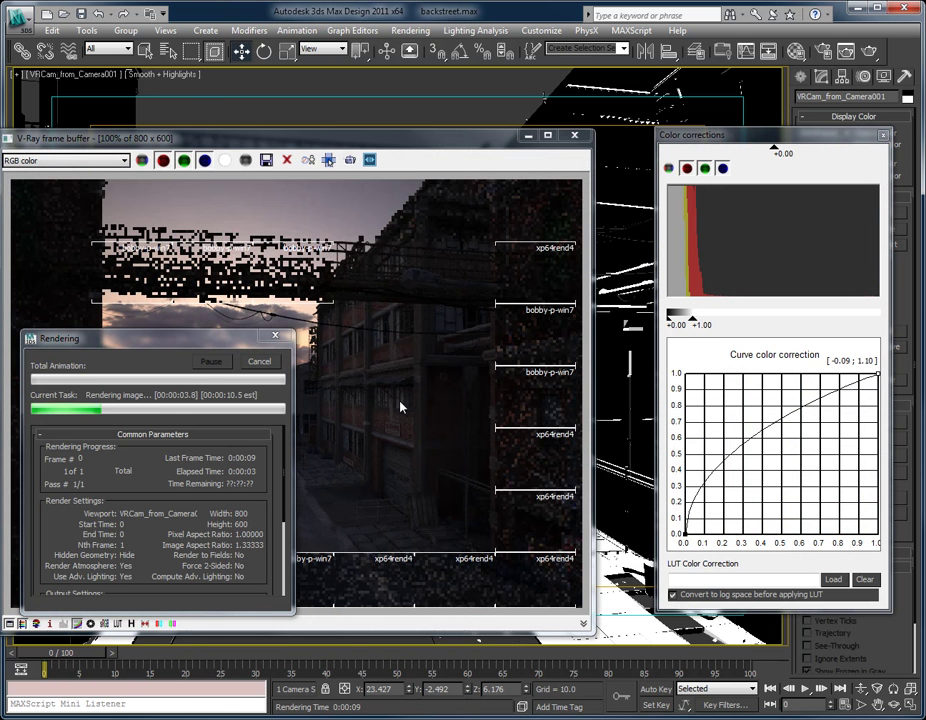
pyautogui.moveTo(397, 141); pyautogui.dragTo(461, 98)
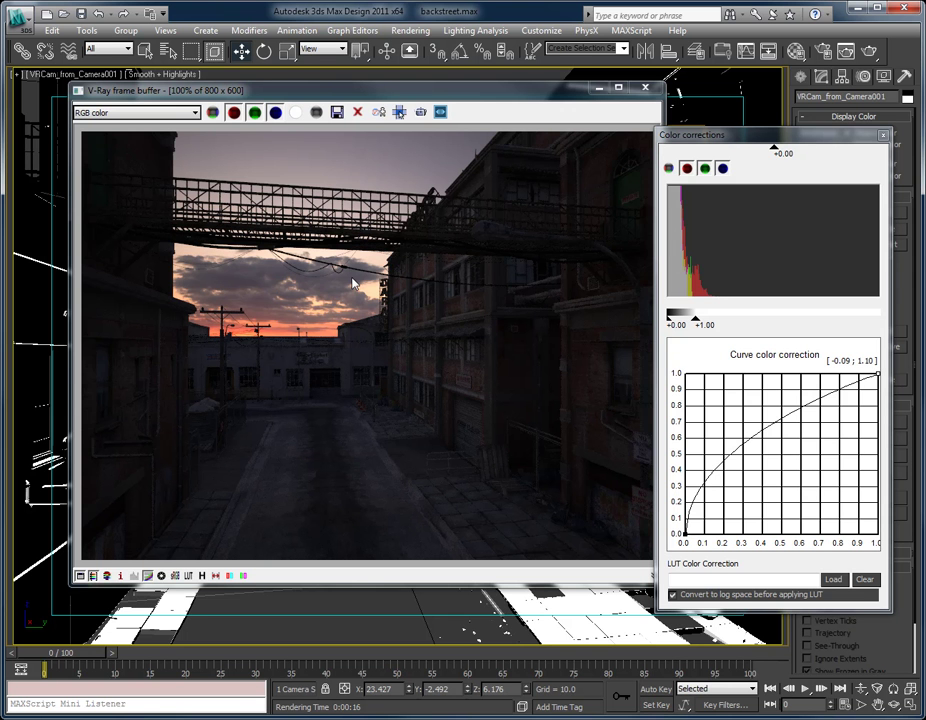
pyautogui.click(645, 87)
# - Show only lights, select the VRaySun, and re-enable it
pyautogui.click(818, 243)
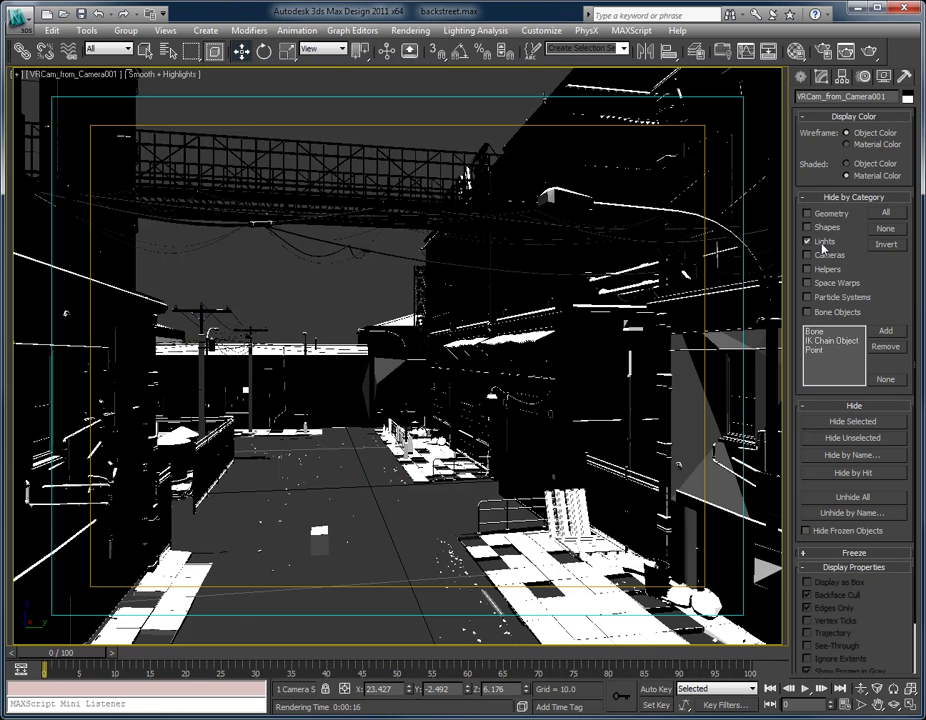
pyautogui.click(886, 244)
pyautogui.click(212, 326)
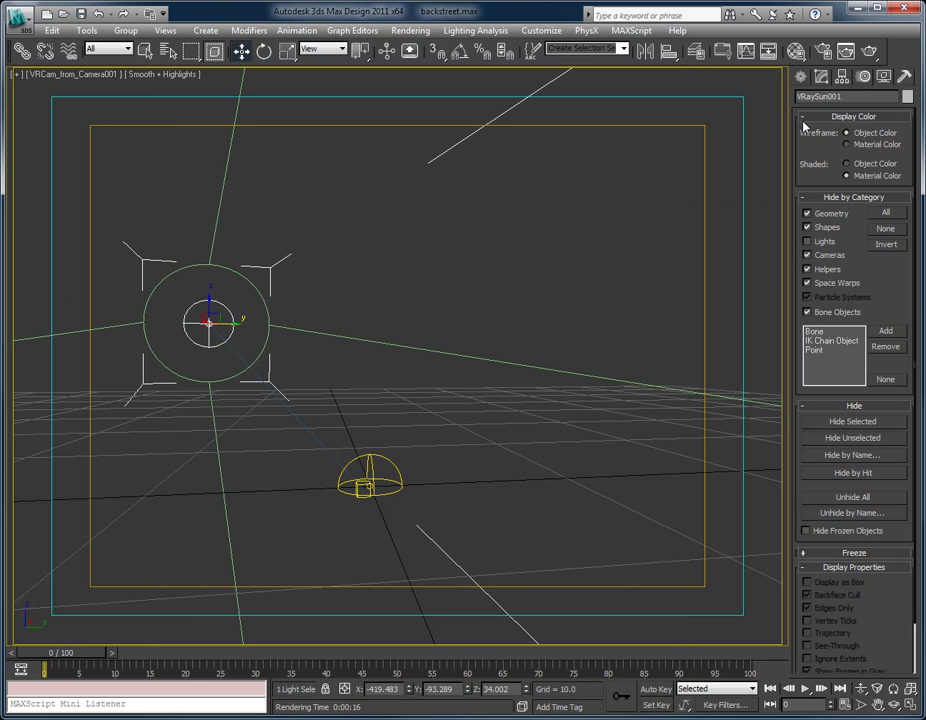
pyautogui.click(821, 77)
pyautogui.click(903, 354)
# - Unhide all object categories, render the alley again, and close the render
pyautogui.click(883, 79)
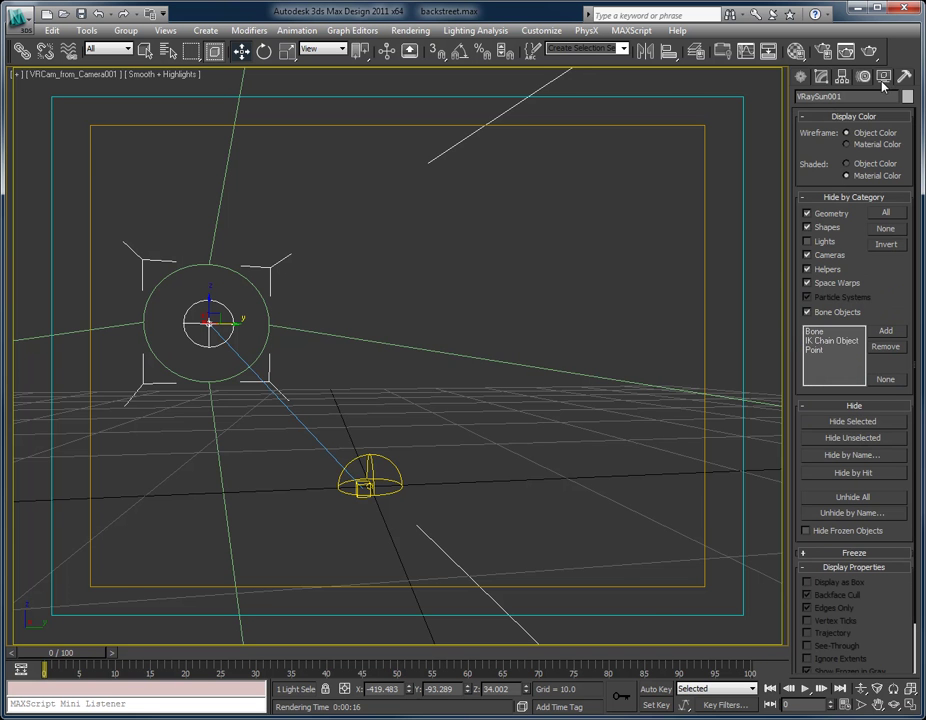
pyautogui.click(885, 229)
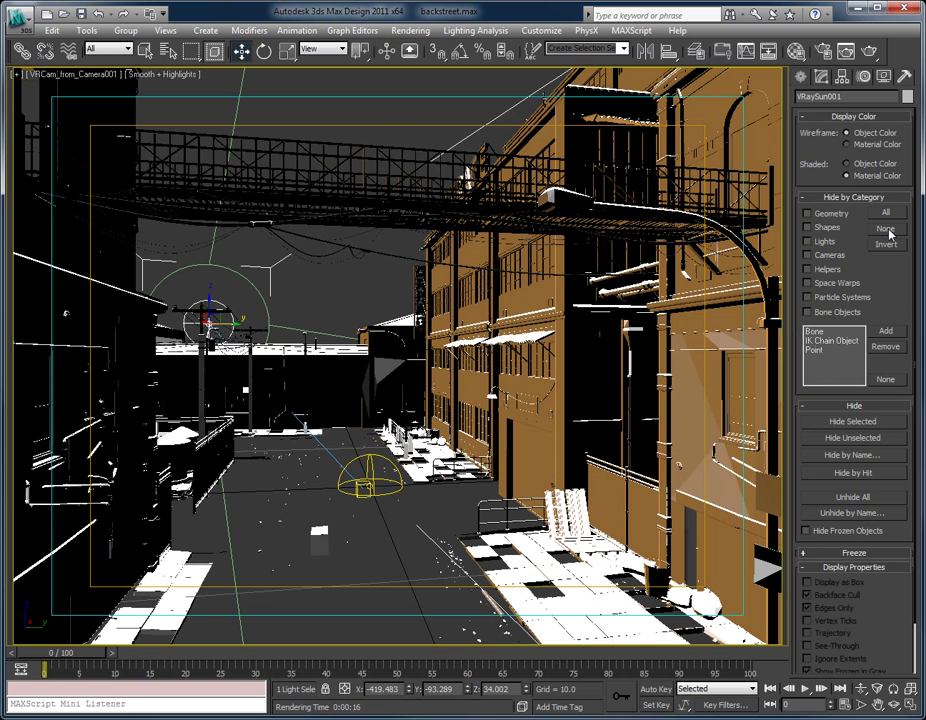
pyautogui.click(845, 55)
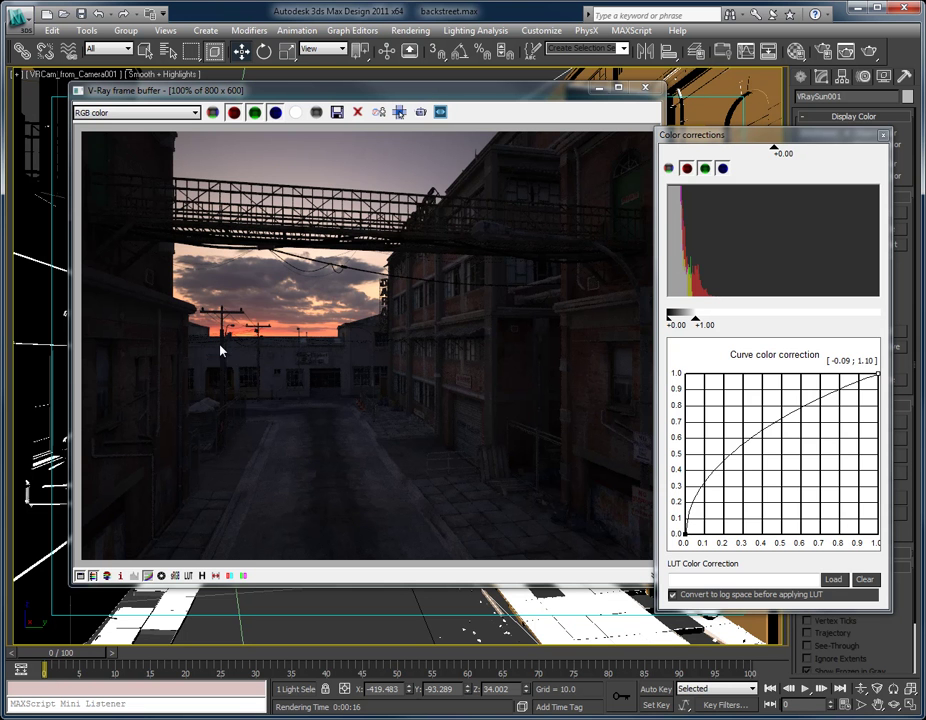
pyautogui.click(438, 52)
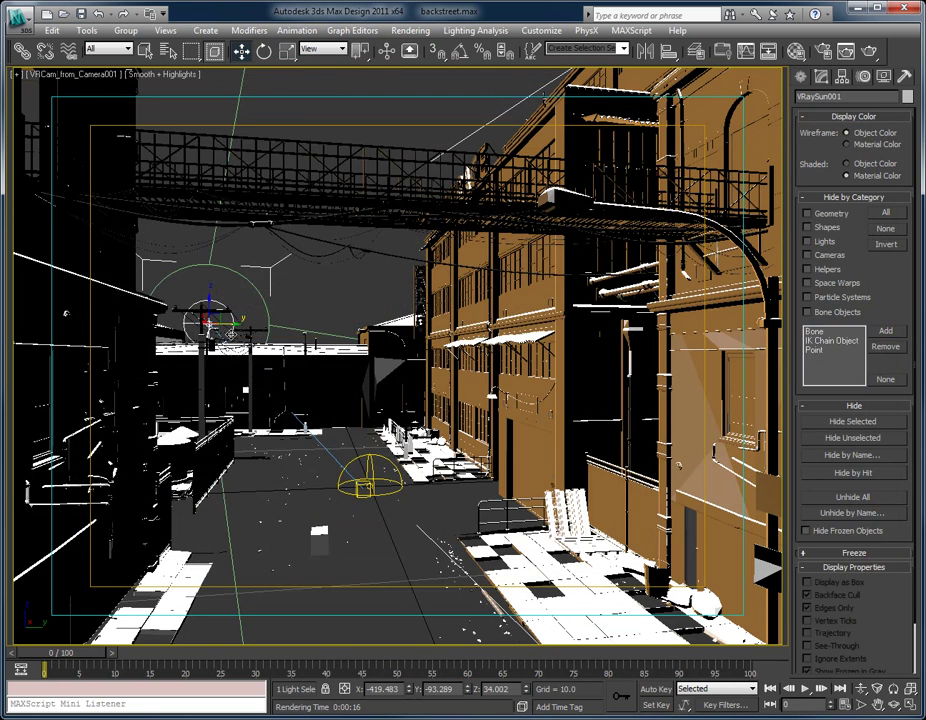
# - Switch the VRaySun sky model to CIE Clear
pyautogui.click(822, 77)
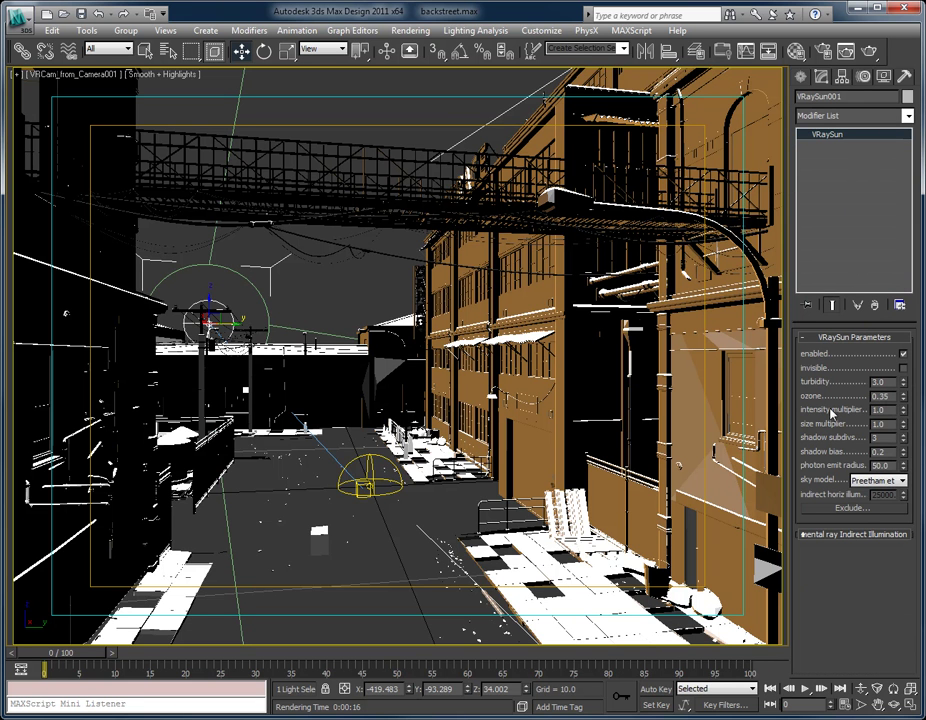
pyautogui.click(877, 480)
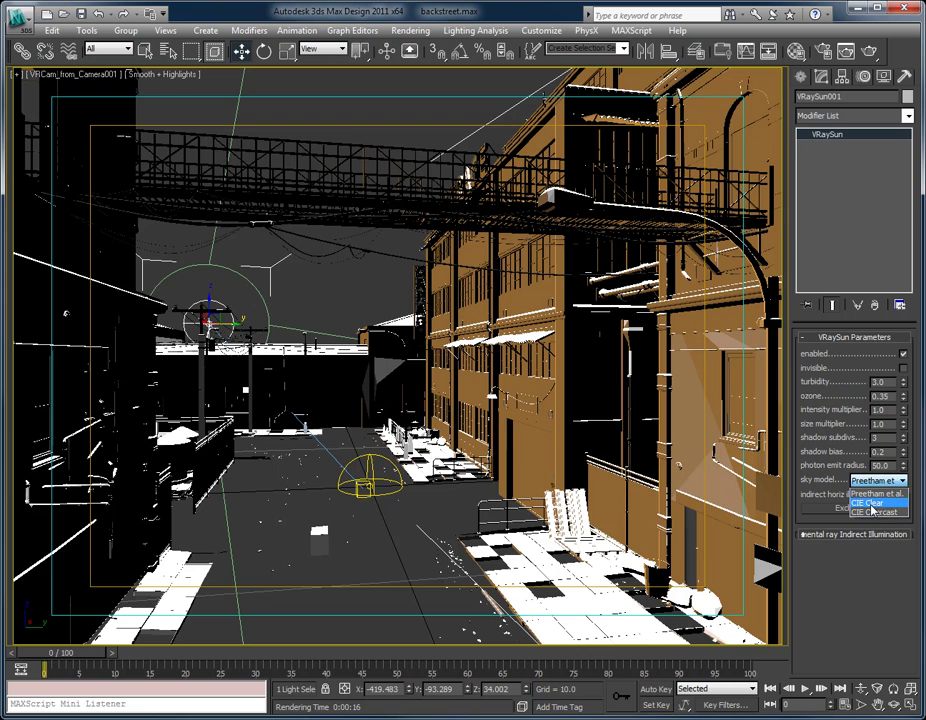
pyautogui.click(869, 502)
# - Set the sun's turbidity to 20 and ozone to 0, then render the alley
pyautogui.moveTo(905, 384); pyautogui.dragTo(893, 322)
pyautogui.rightClick(903, 396)
pyautogui.moveTo(903, 396); pyautogui.dragTo(899, 376)
pyautogui.rightClick(903, 396)
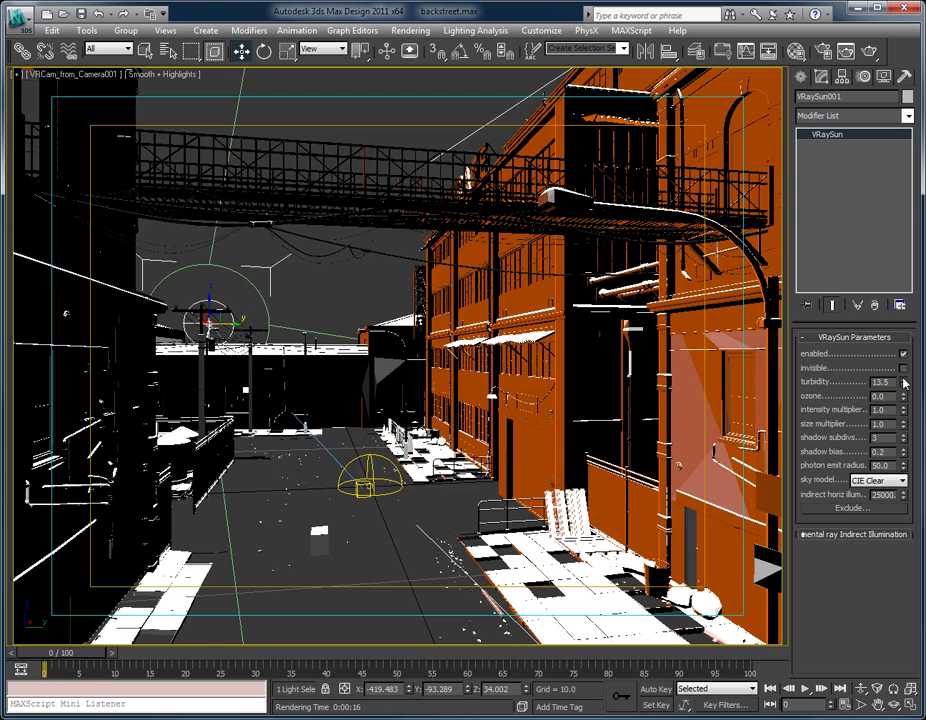
pyautogui.moveTo(904, 380); pyautogui.dragTo(885, 325)
pyautogui.click(866, 56)
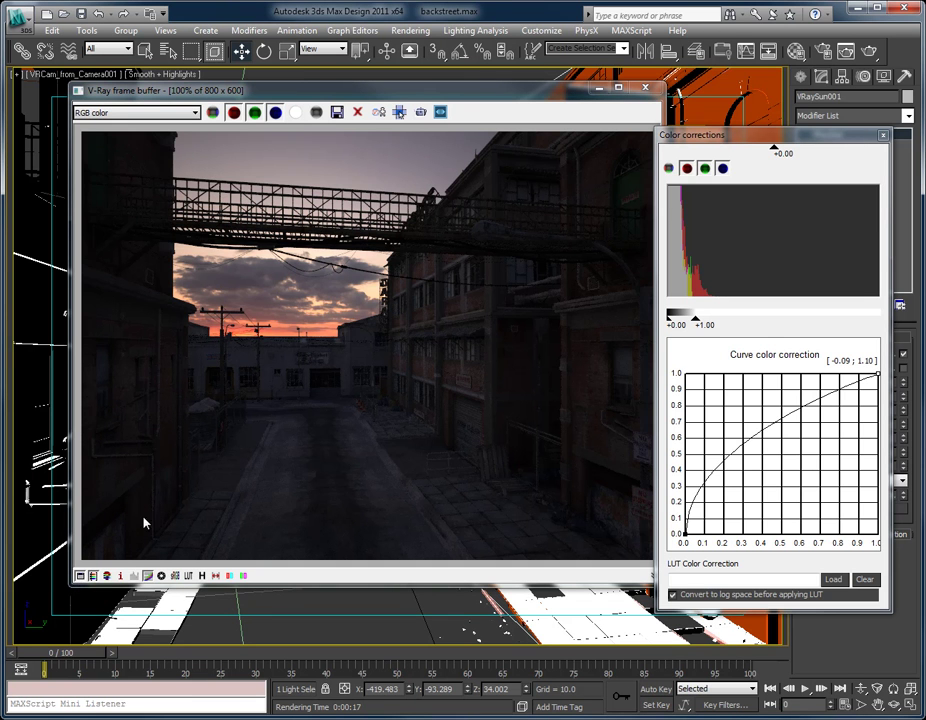
pyautogui.click(147, 575)
pyautogui.click(147, 575)
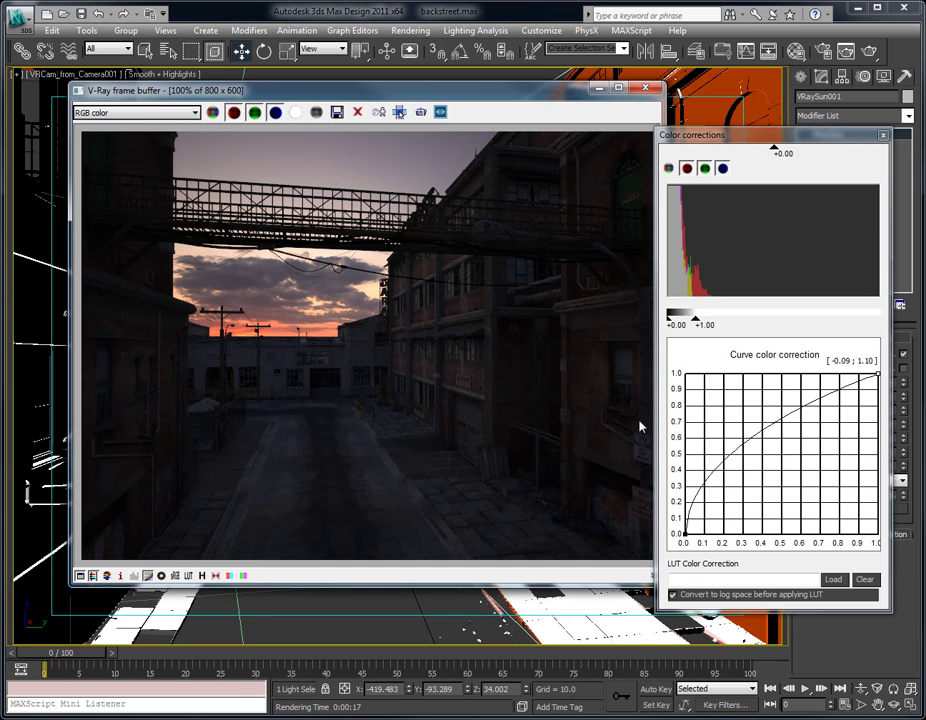
pyautogui.rightClick(685, 539)
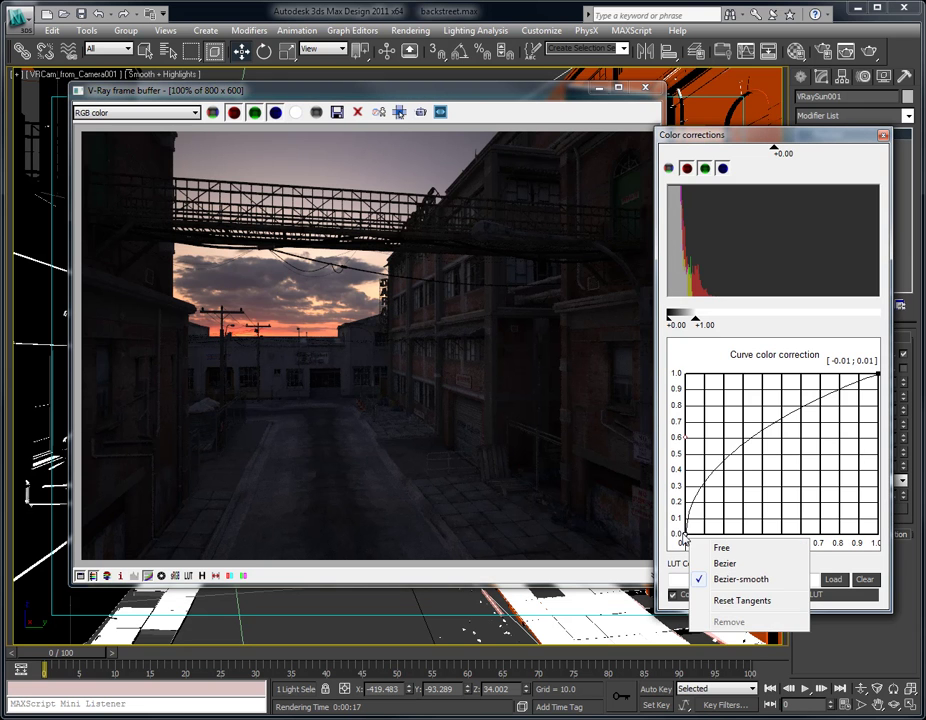
pyautogui.click(684, 534)
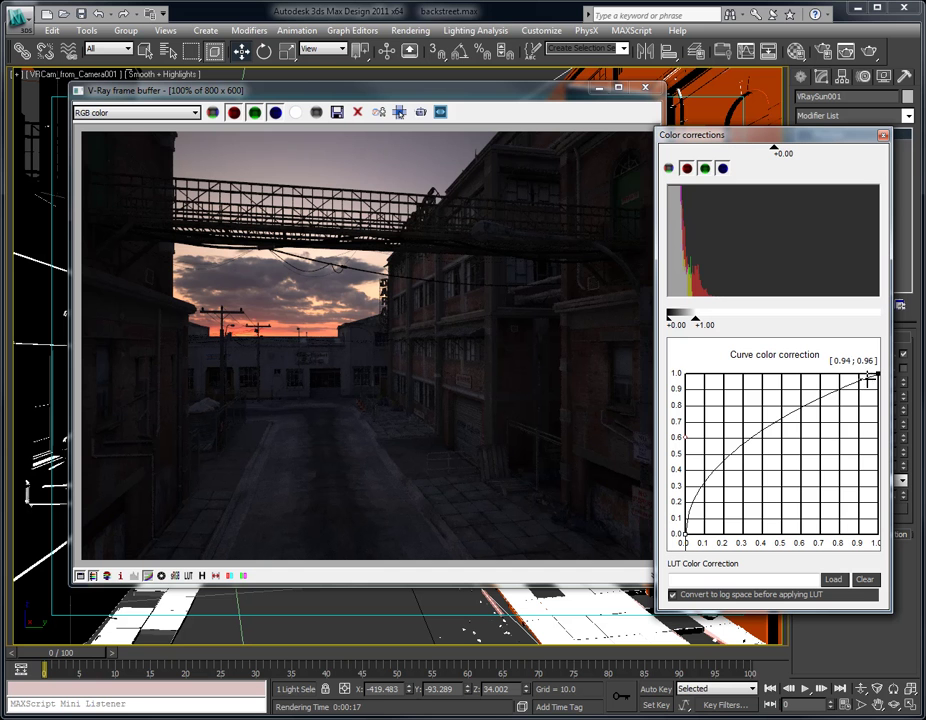
pyautogui.click(419, 38)
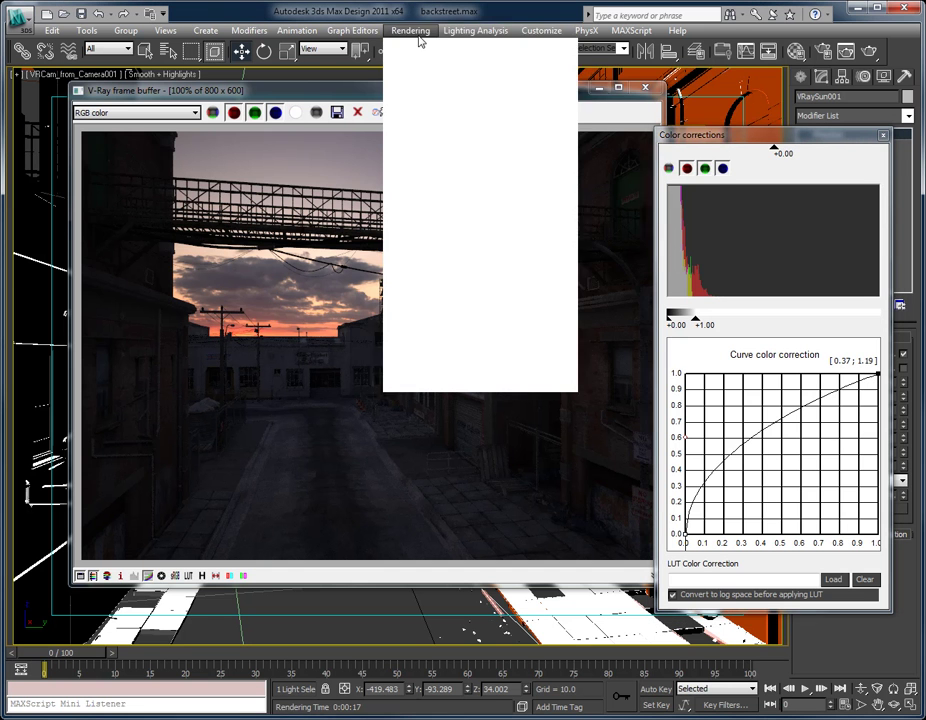
pyautogui.moveTo(541, 30)
pyautogui.click(546, 263)
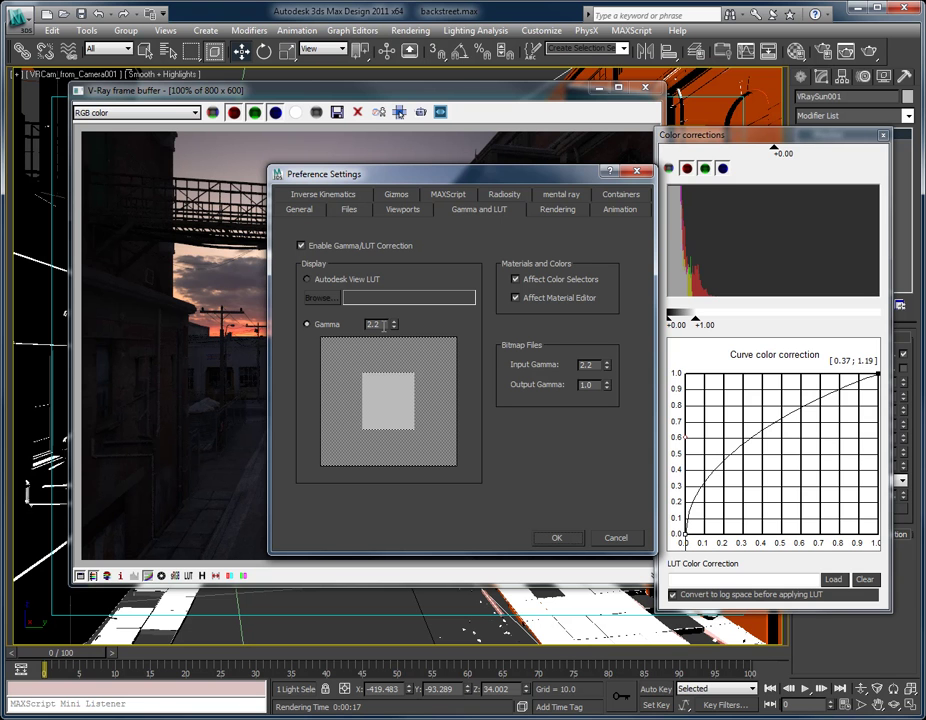
pyautogui.click(616, 537)
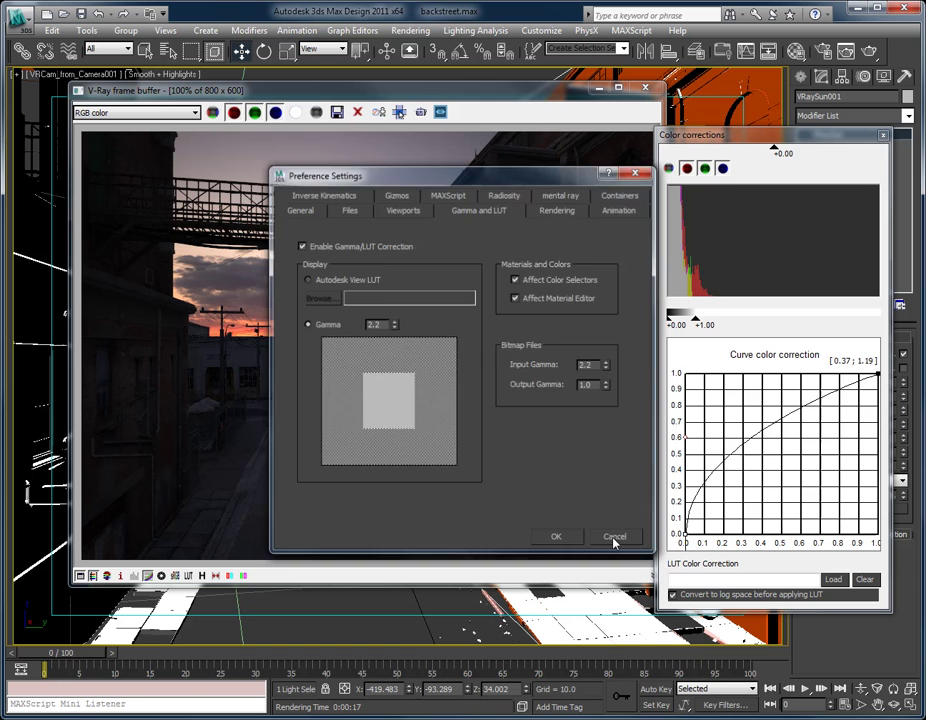
pyautogui.click(410, 30)
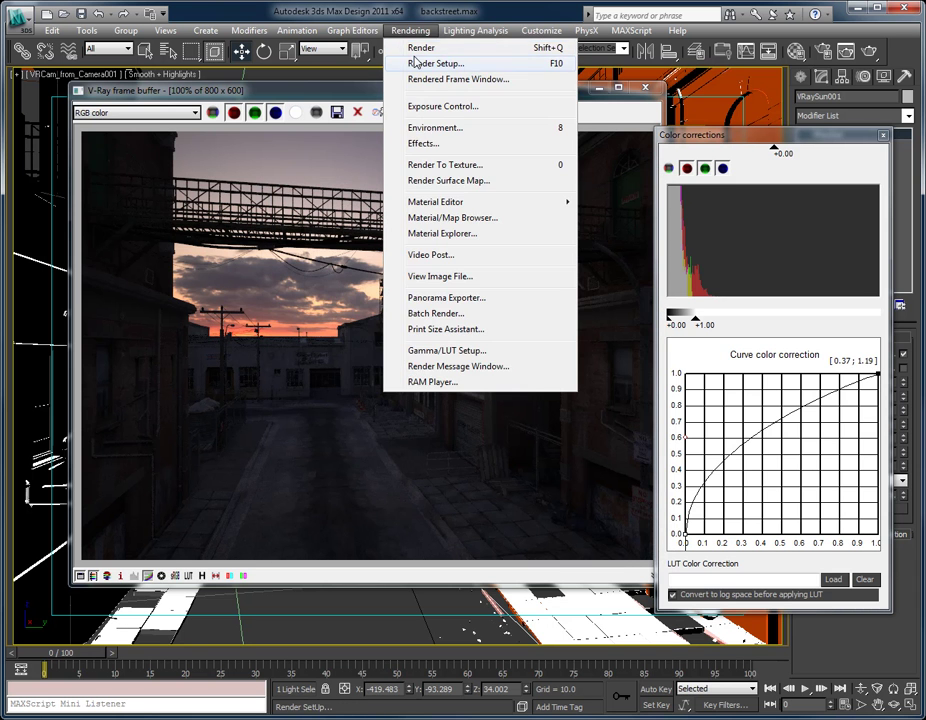
pyautogui.click(410, 48)
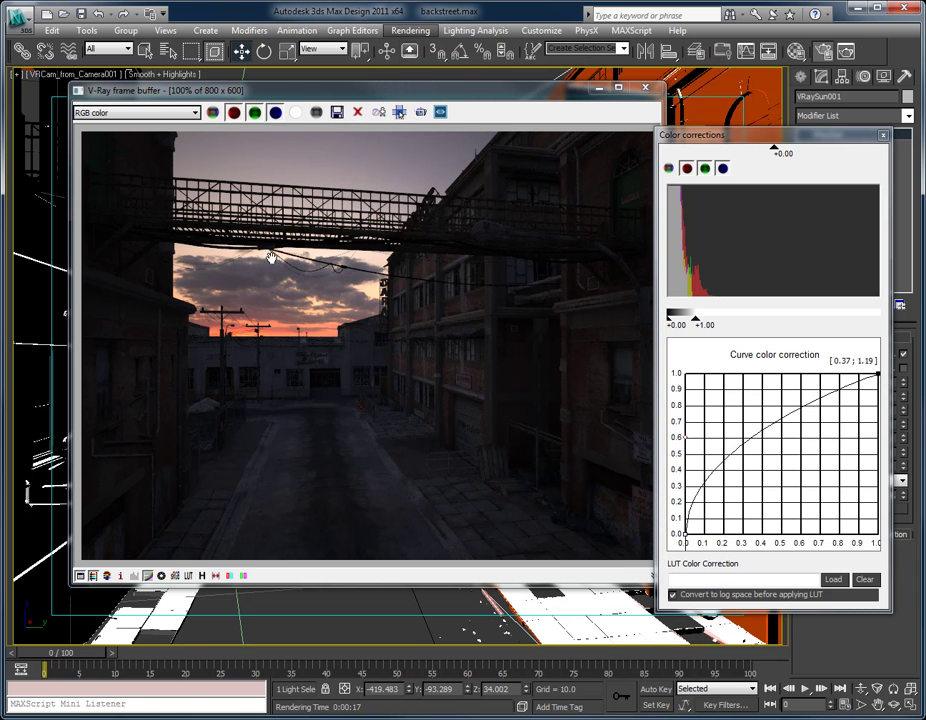
pyautogui.press('F10')
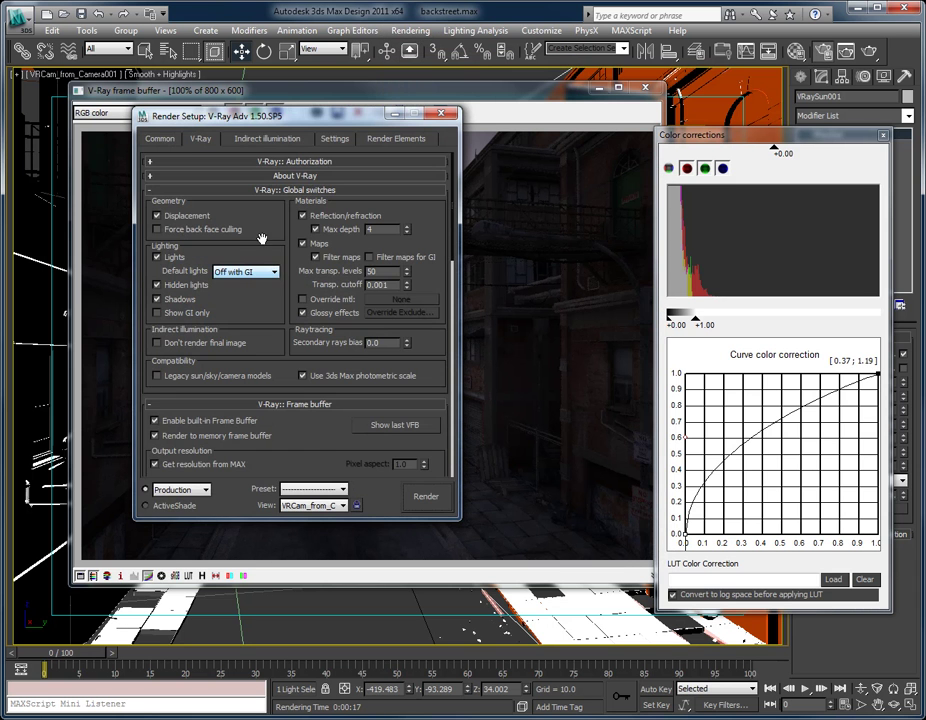
pyautogui.scroll(-5, 300, 330)
pyautogui.scroll(-5, 320, 402)
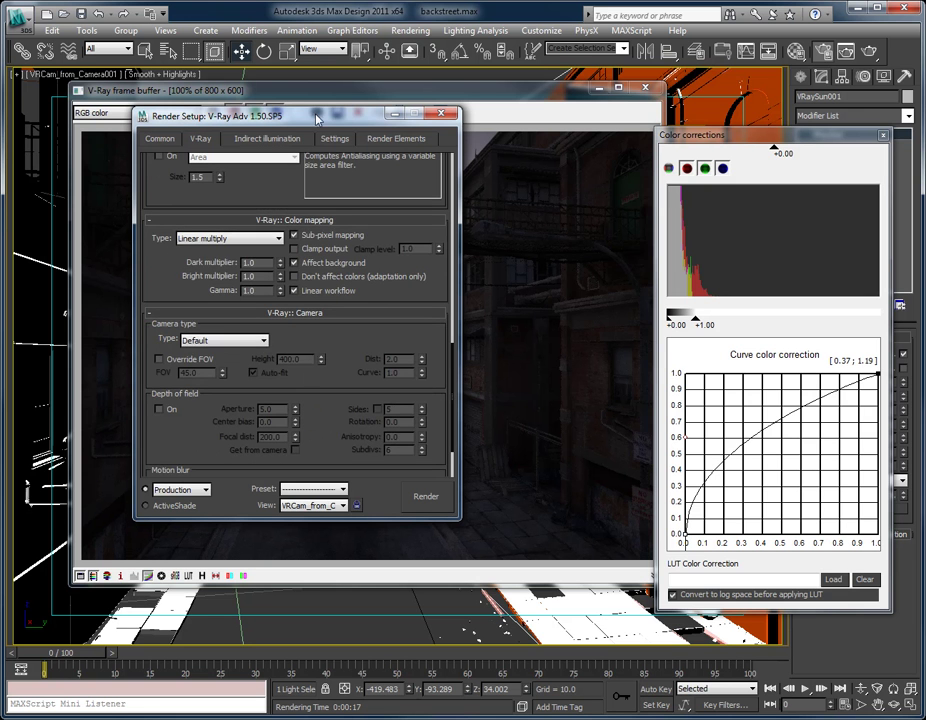
pyautogui.scroll(1, 336, 270)
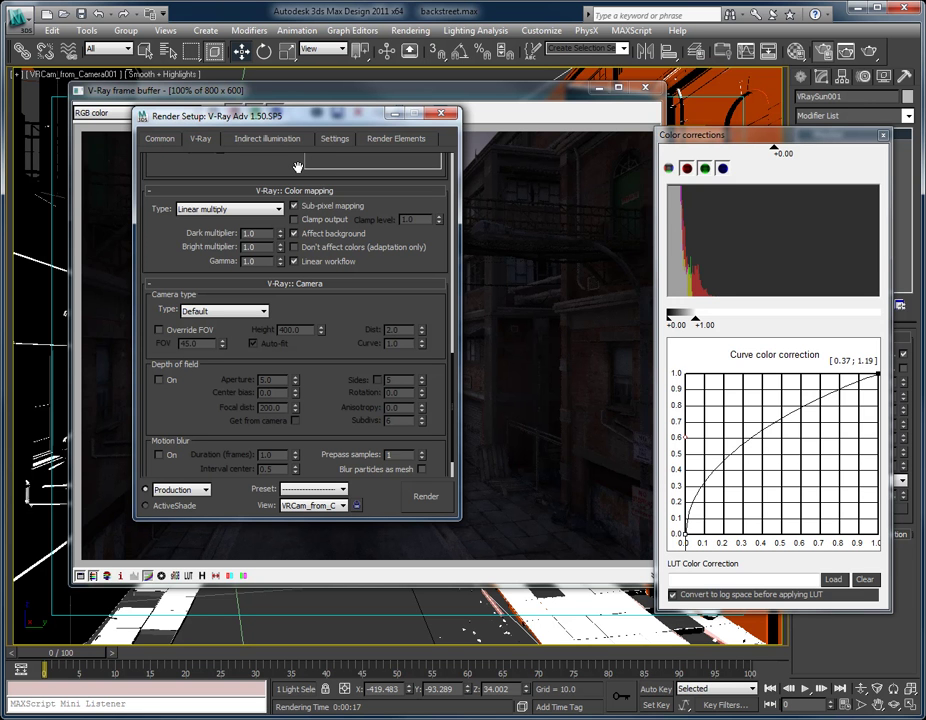
pyautogui.click(446, 113)
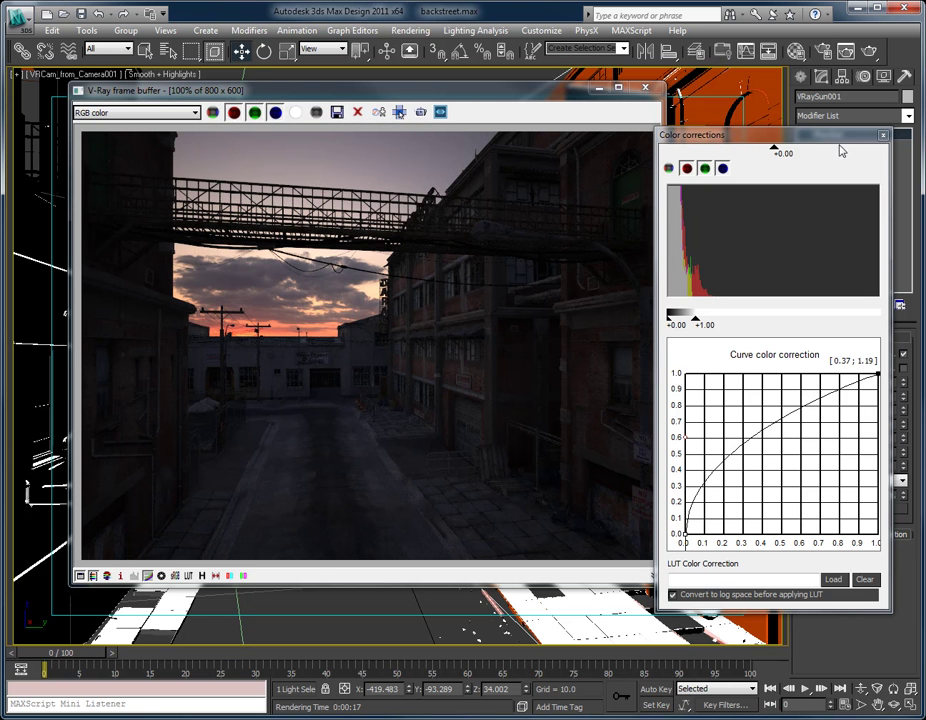
# - Select VRCam_from_Camera001, close Color corrections, and set the f-number back to 8
pyautogui.click(168, 51)
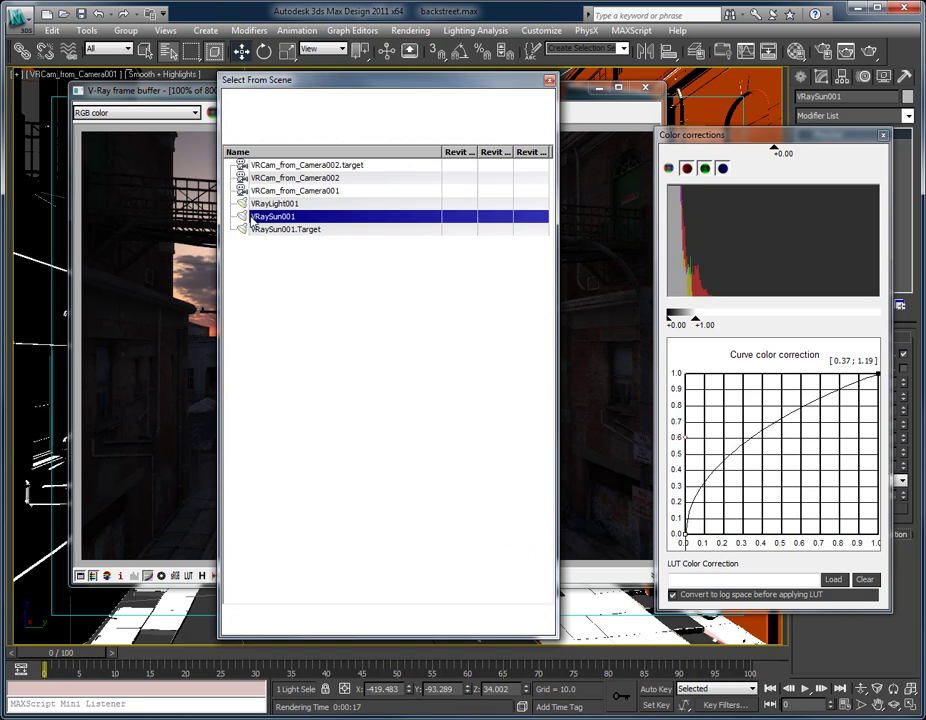
pyautogui.click(302, 190)
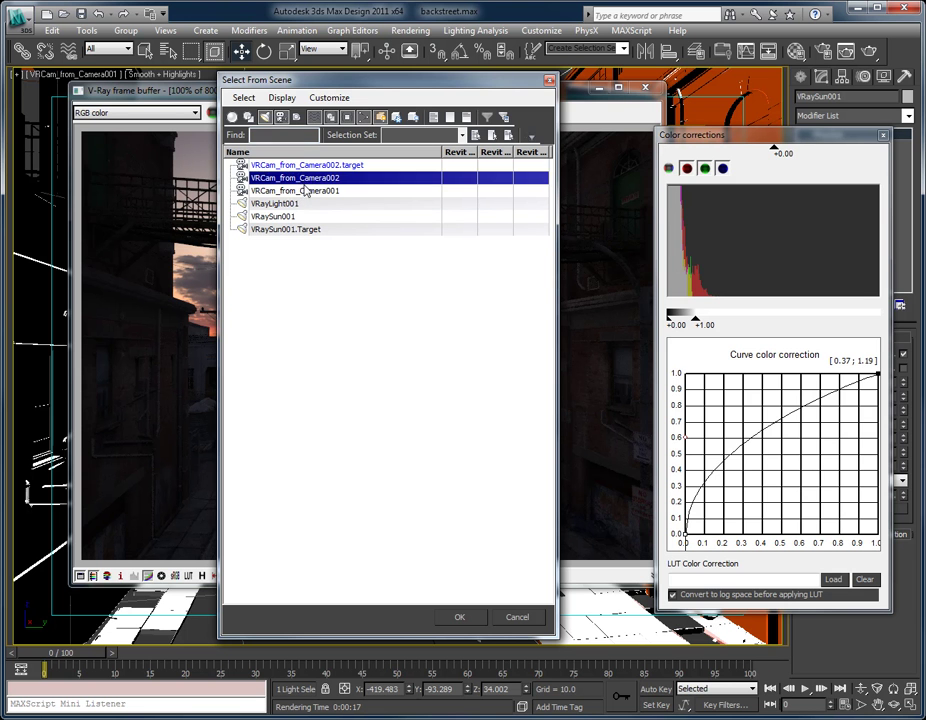
pyautogui.click(459, 616)
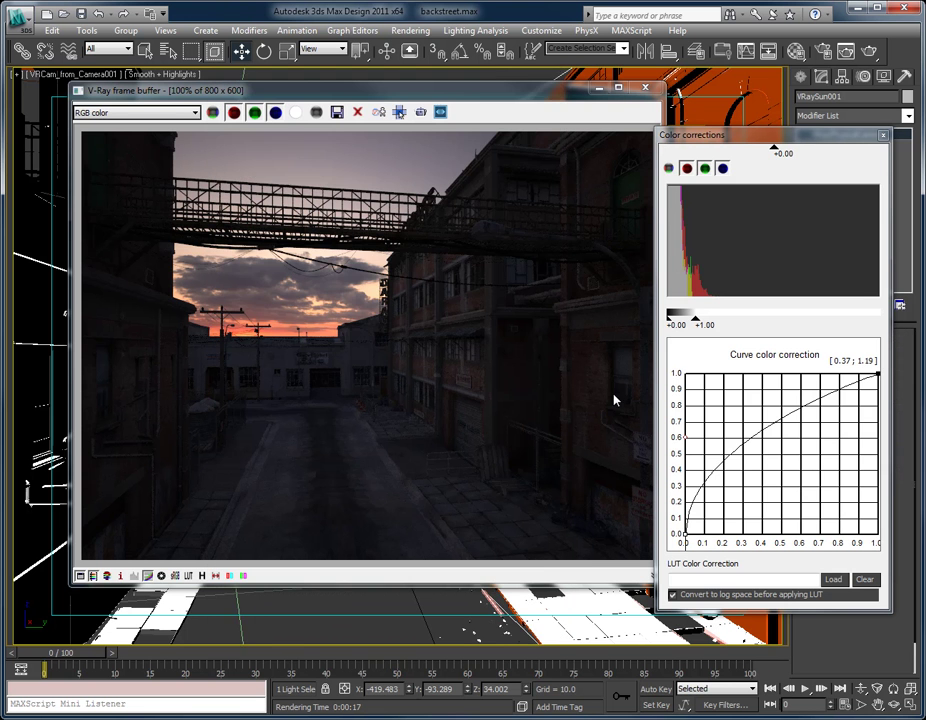
pyautogui.click(882, 137)
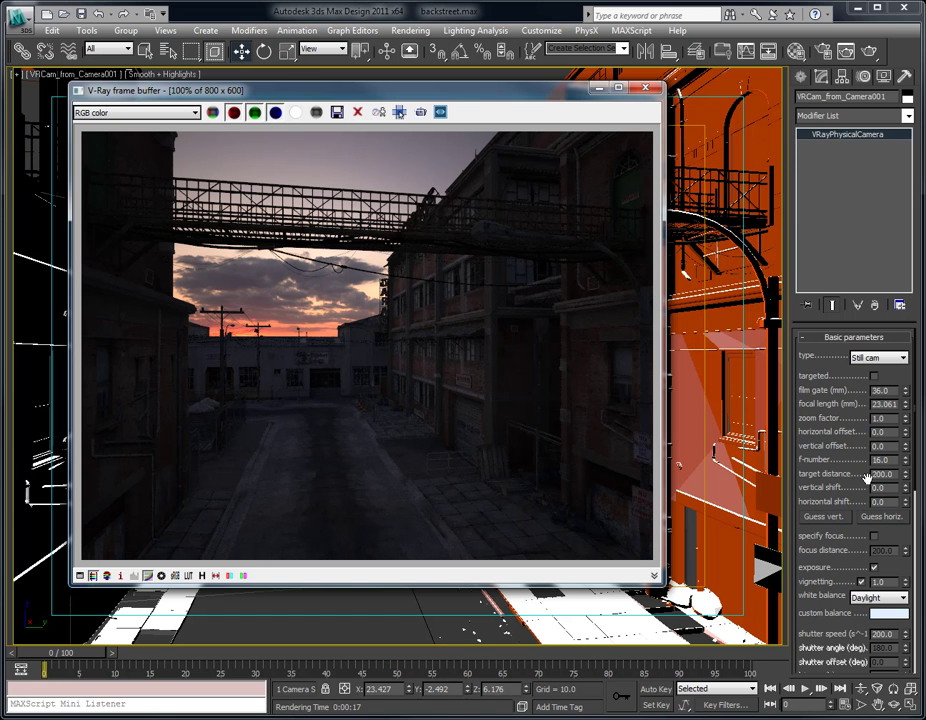
pyautogui.doubleClick(876, 460)
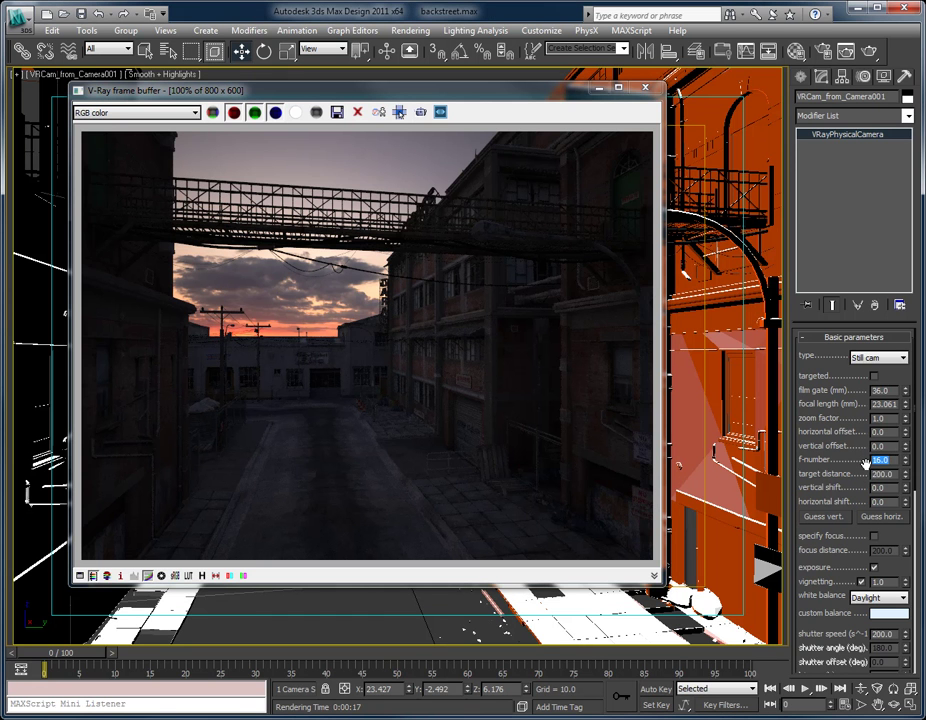
pyautogui.write('8')
# - Set the camera's shutter speed to 100 and render the alley
pyautogui.scroll(-3, 893, 460)
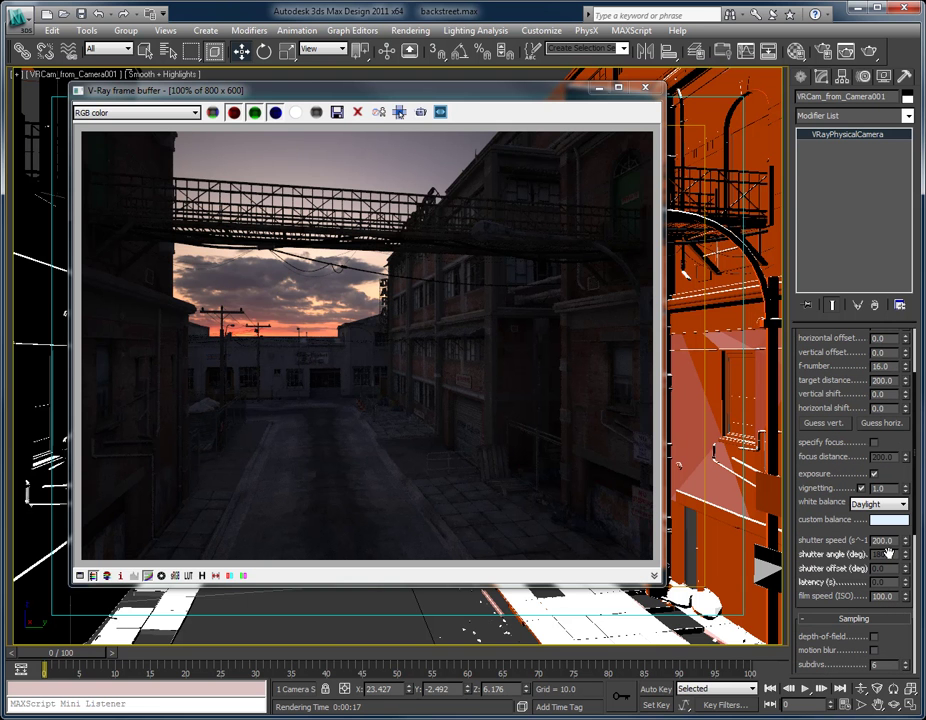
pyautogui.doubleClick(882, 540)
pyautogui.write('100')
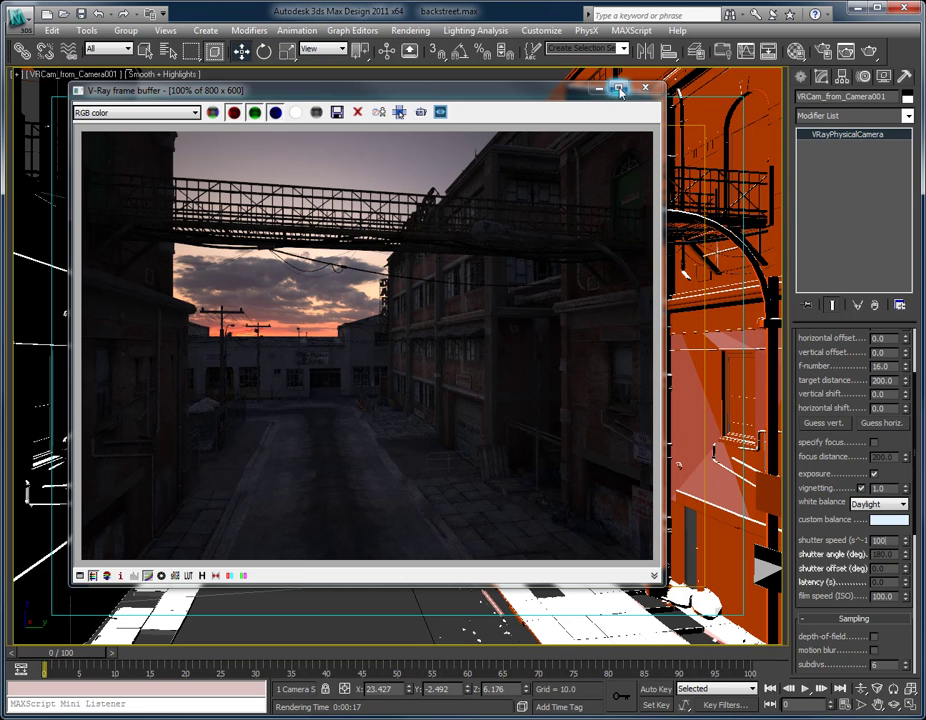
pyautogui.click(870, 50)
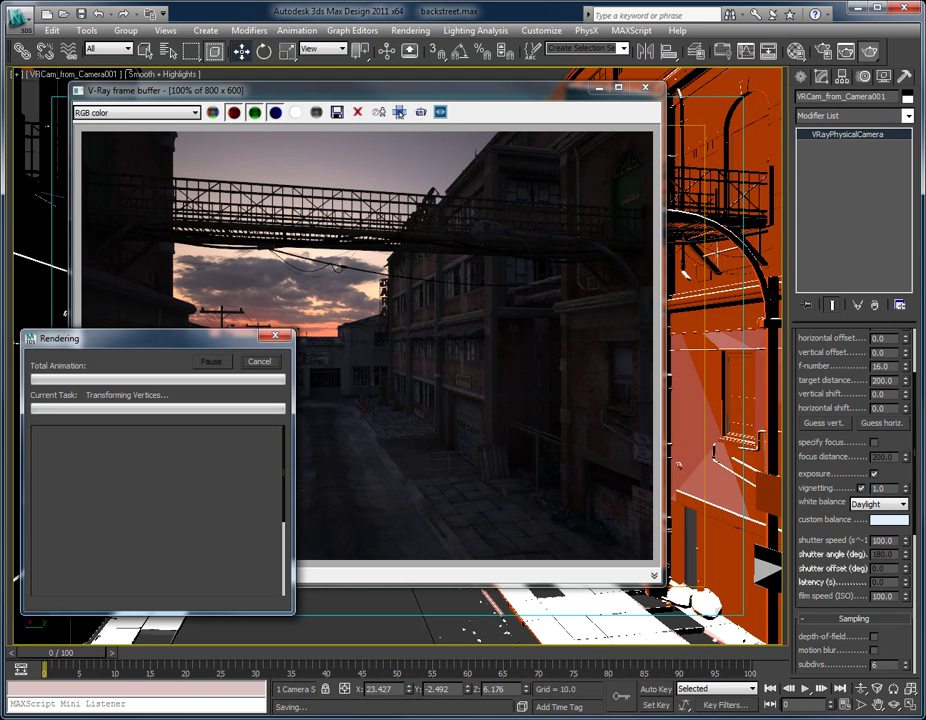